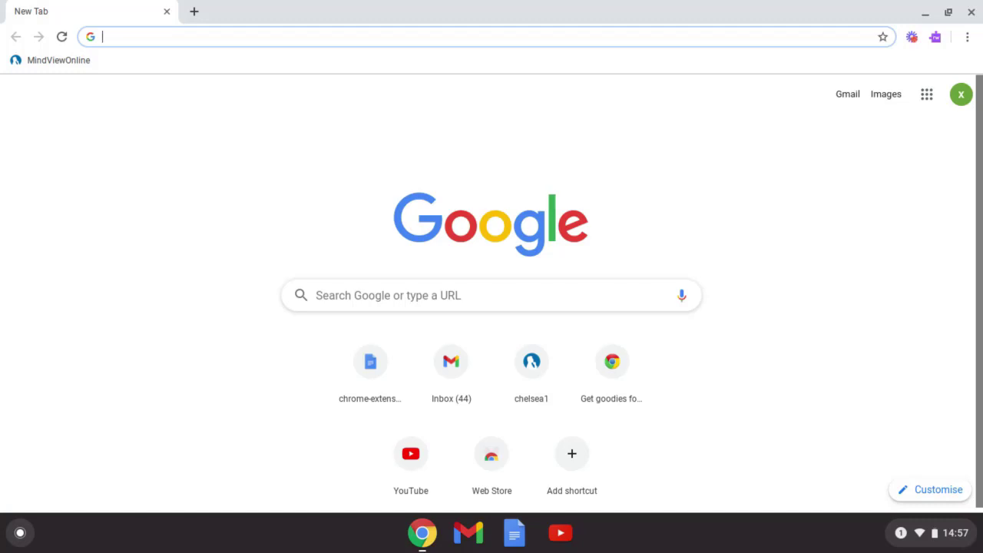
# Step: Open MindView Online and browse the new-map templates under Education, Science, Life Sciences
pyautogui.click(47, 61)
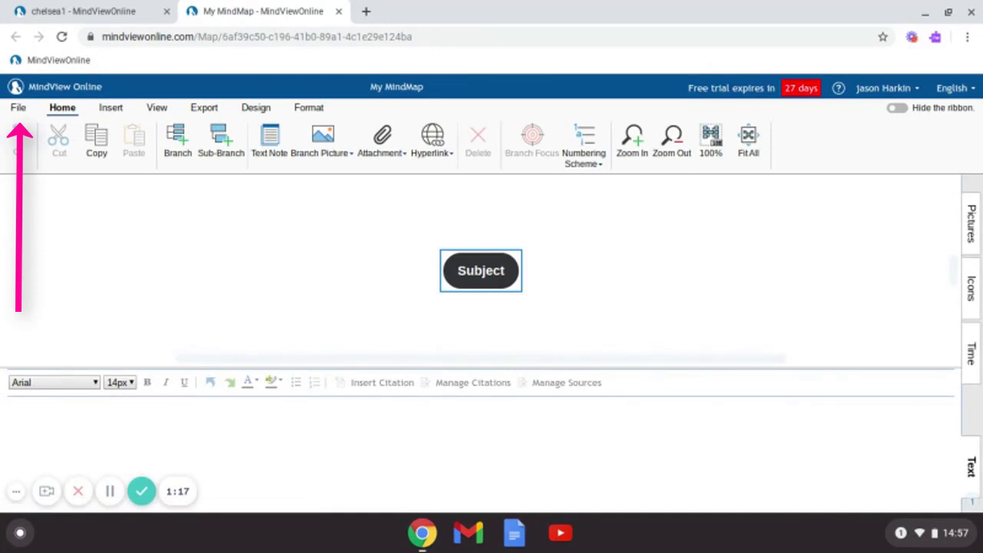
pyautogui.click(23, 113)
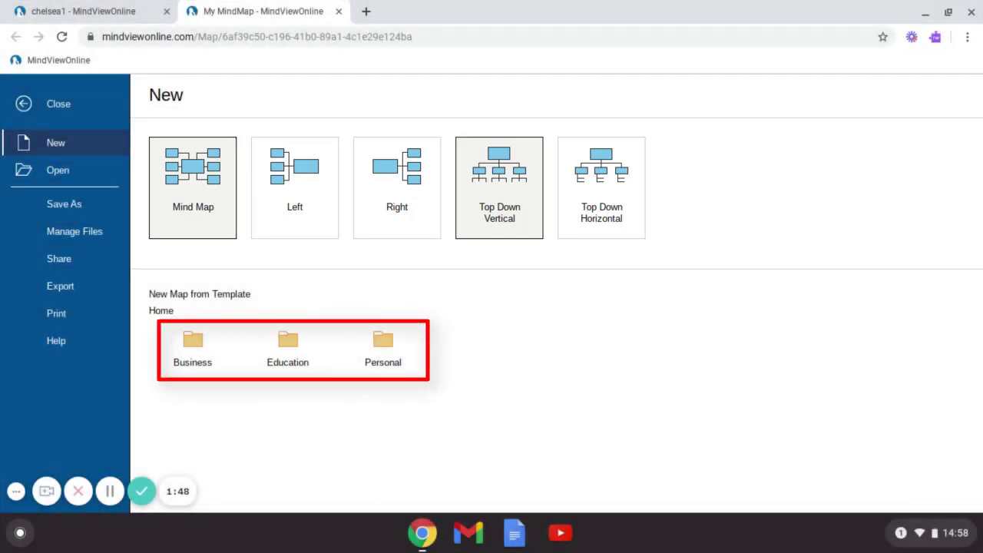
pyautogui.click(295, 347)
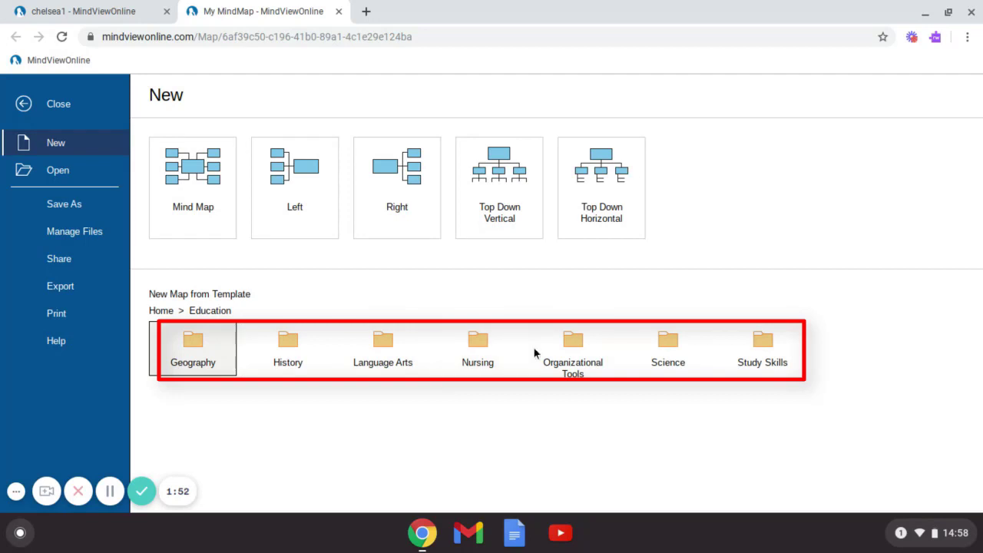
pyautogui.click(677, 355)
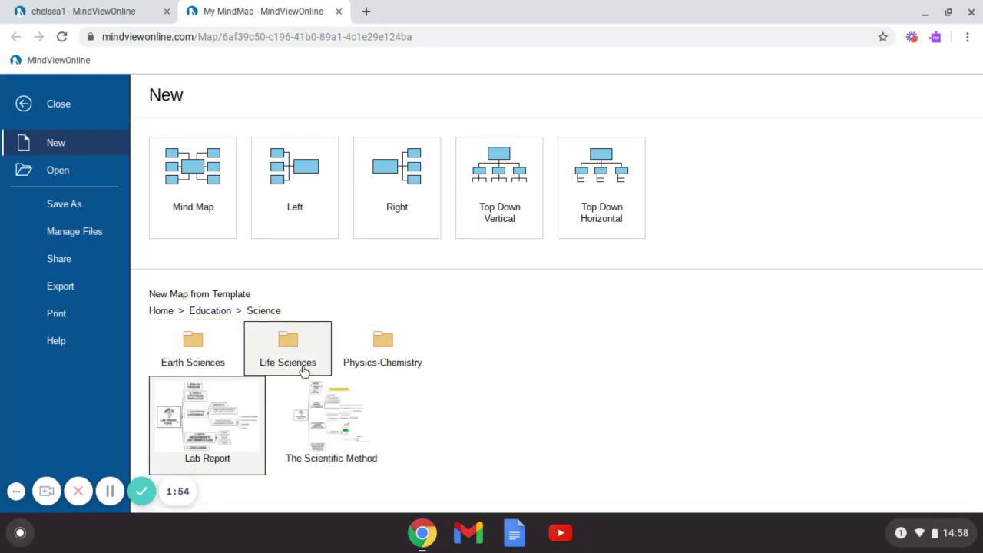
pyautogui.click(288, 353)
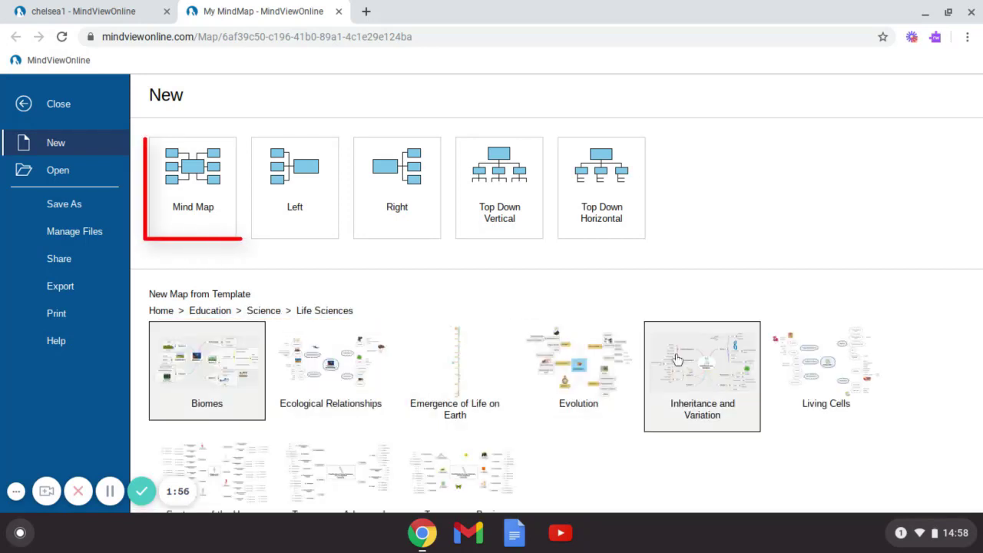
# Step: Create a new map with the Mind Map layout and name its central subject "Health"
pyautogui.click(187, 186)
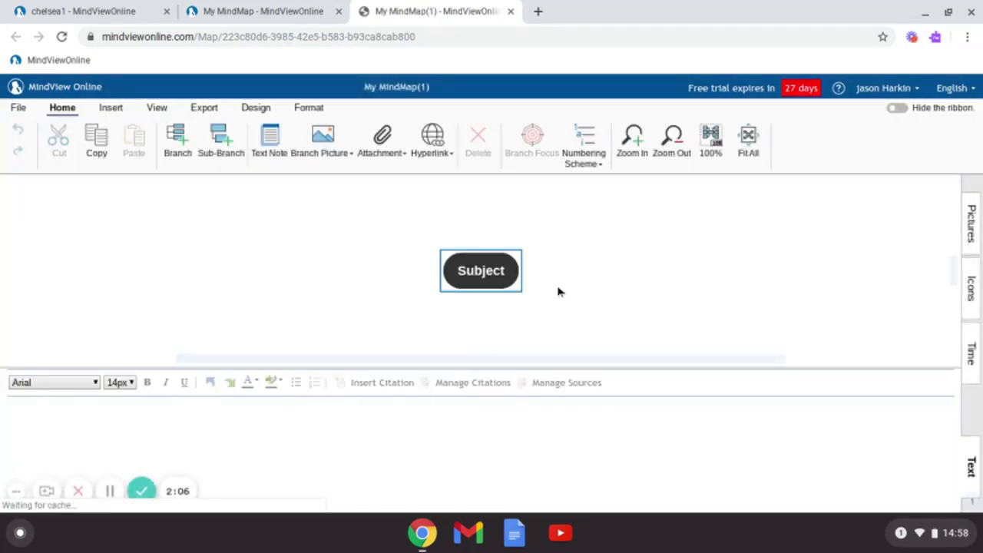
pyautogui.doubleClick(477, 274)
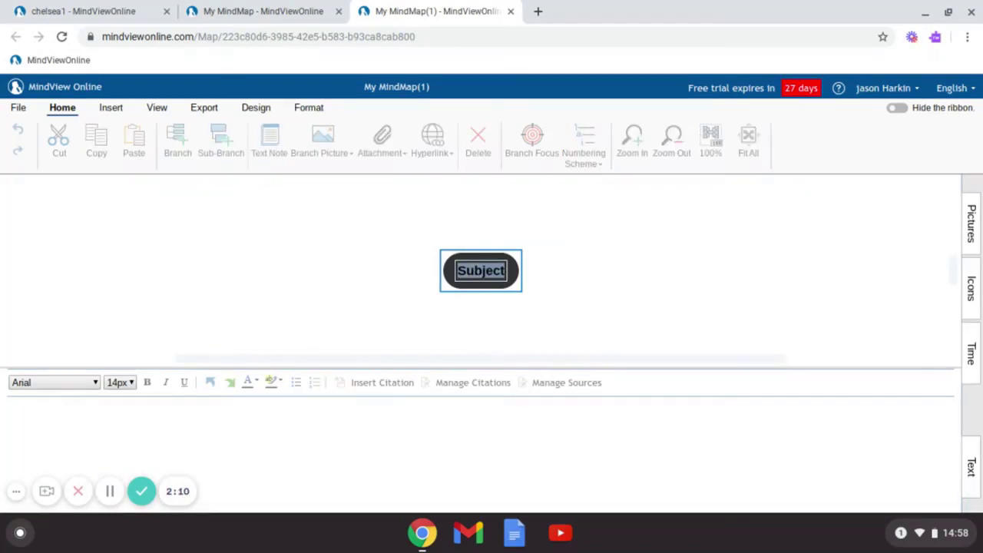
pyautogui.write('Health')
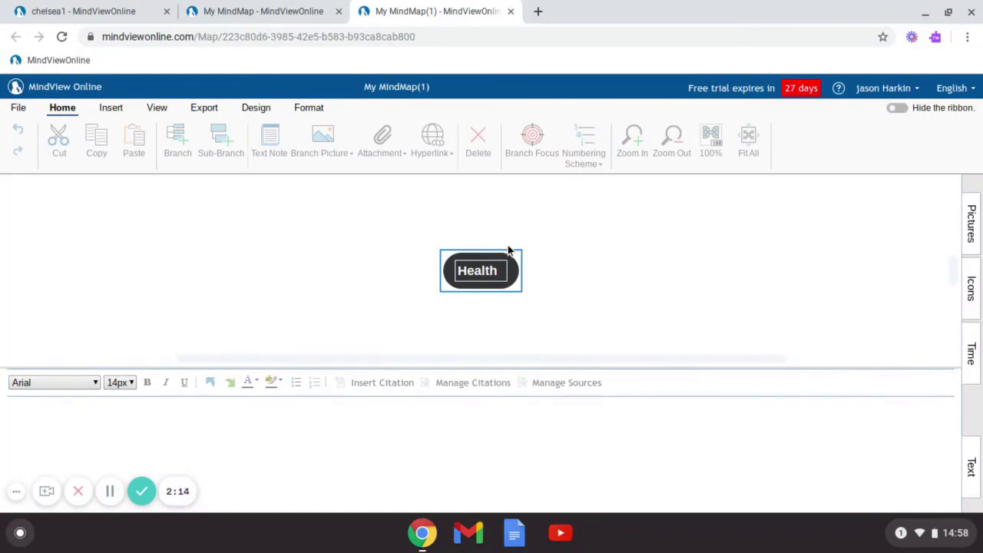
pyautogui.press('Return')
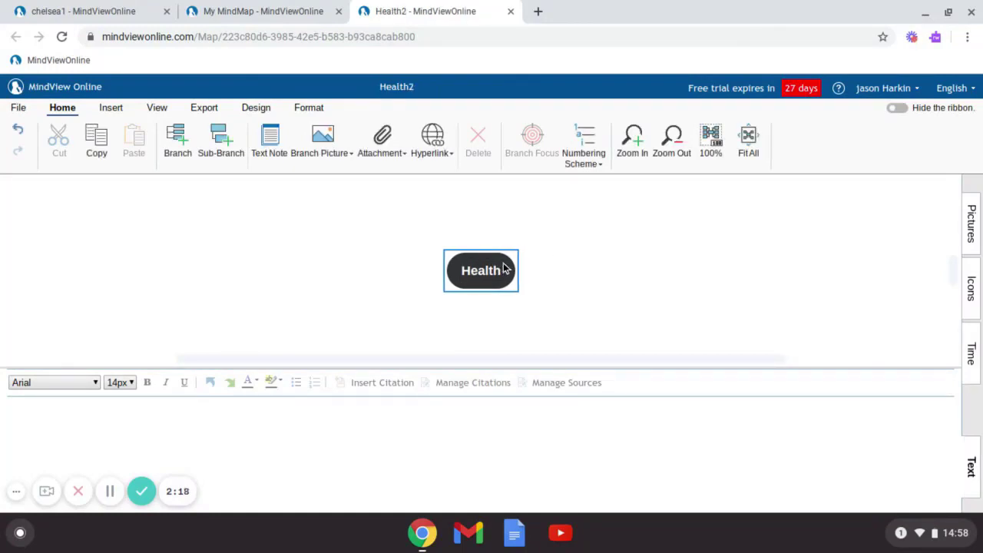
# Step: Add a branch to the Health subject and name it "exercise"
pyautogui.doubleClick(511, 265)
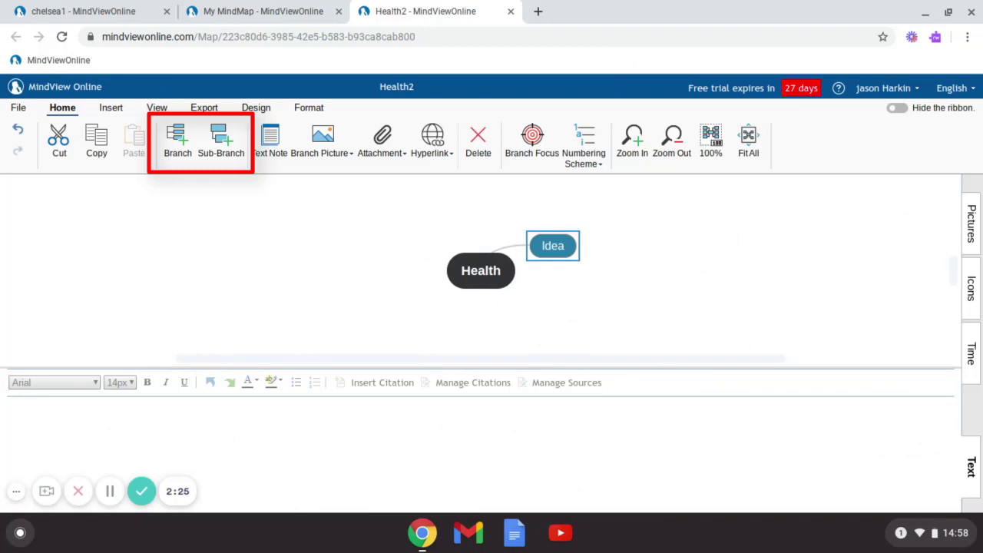
pyautogui.doubleClick(548, 247)
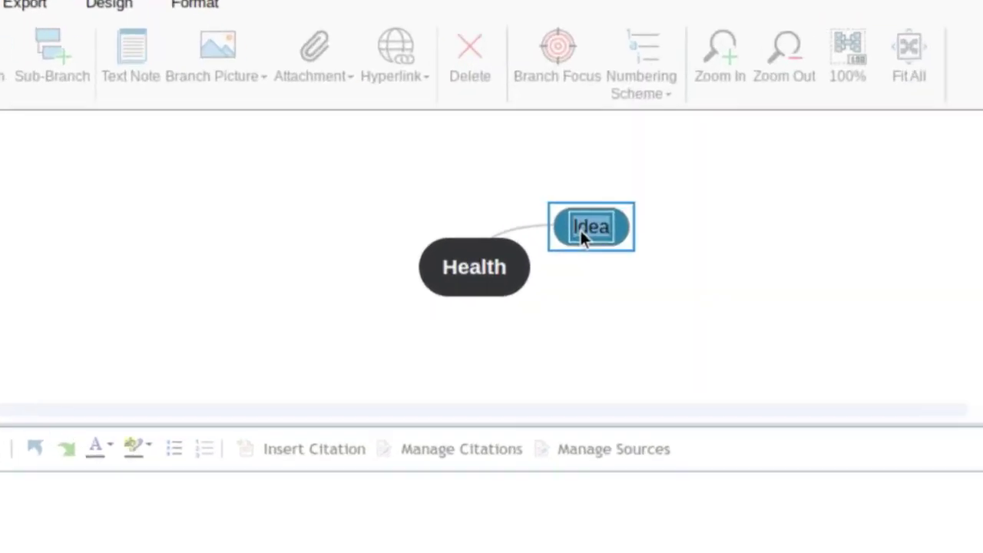
pyautogui.write('exercise')
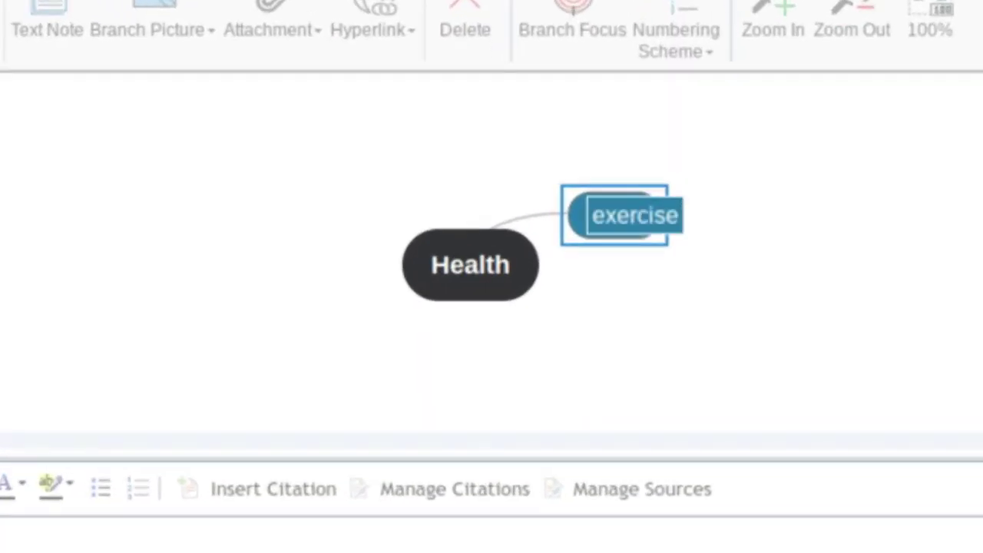
pyautogui.press('Return')
# Step: Add a second branch to the Health subject and name it "diet"
pyautogui.click(519, 287)
pyautogui.press('Tab')
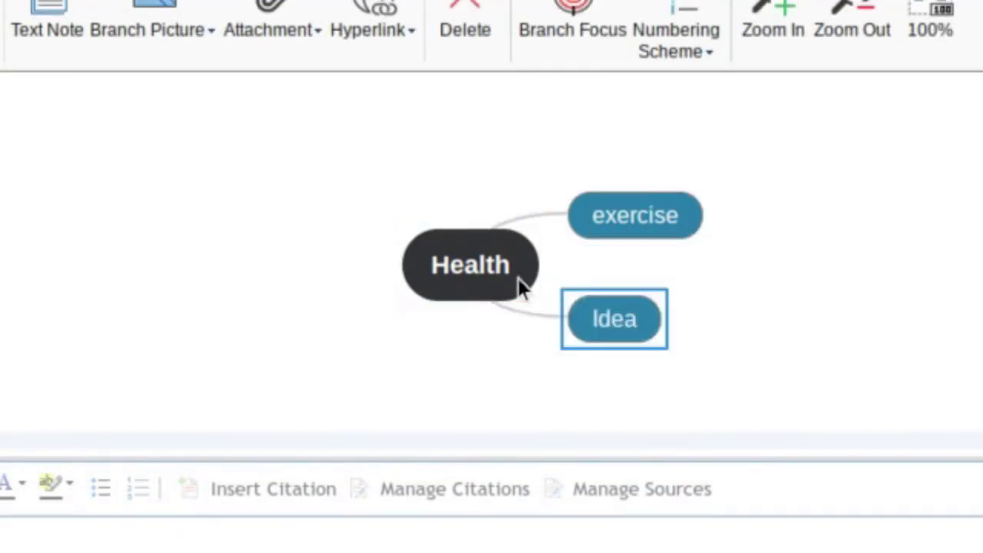
pyautogui.doubleClick(613, 315)
pyautogui.write('diet')
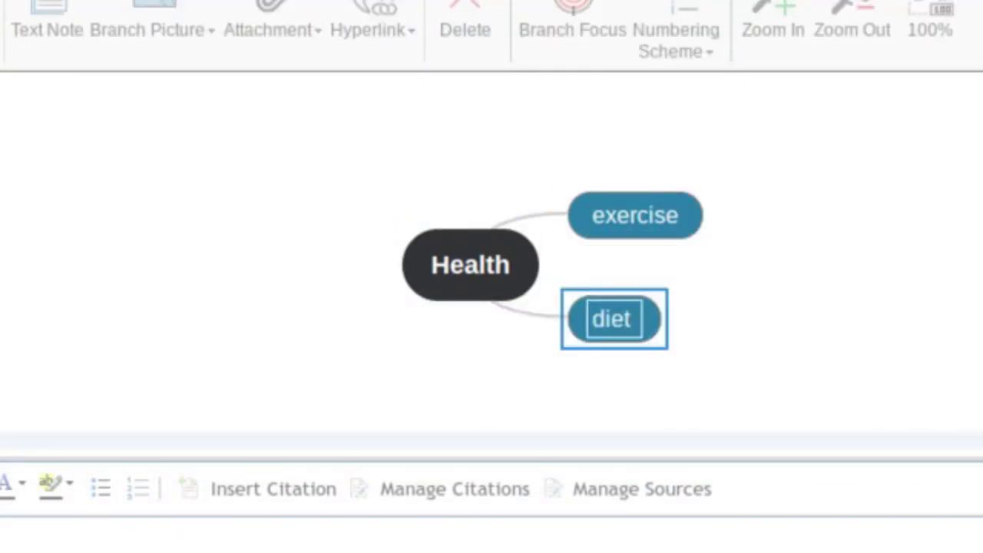
pyautogui.press('Return')
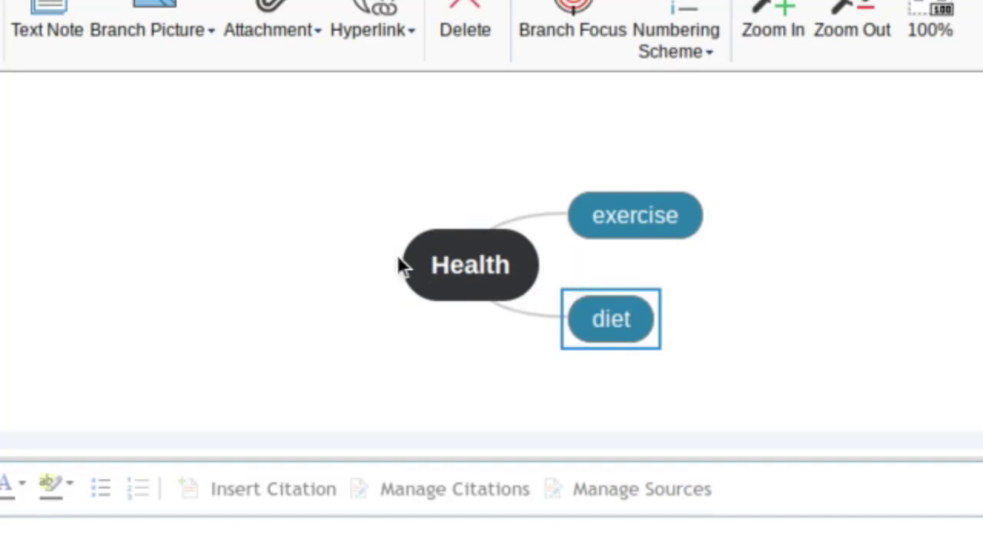
# Step: Add a third branch to the Health subject and name it "genes"
pyautogui.click(425, 279)
pyautogui.press('Tab')
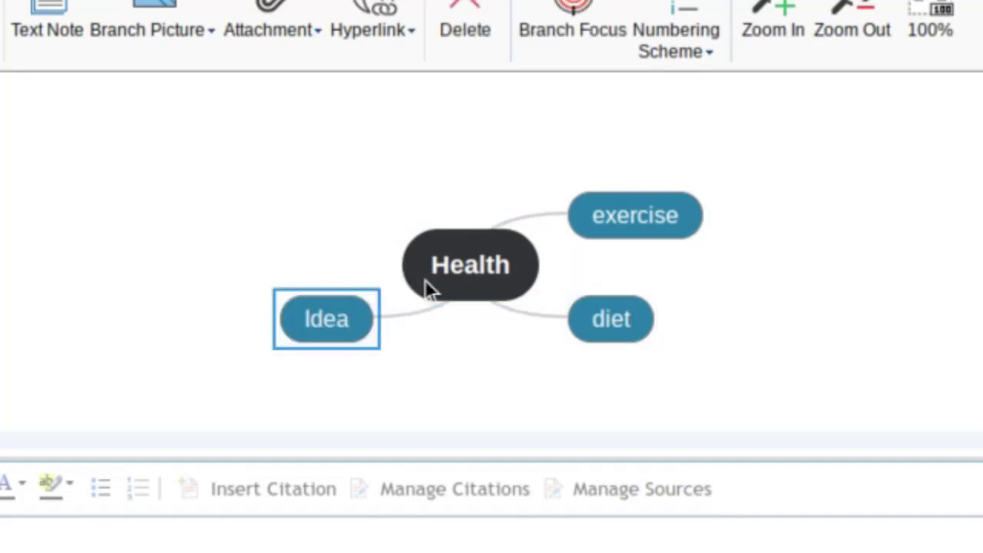
pyautogui.write('genes')
pyautogui.press('Return')
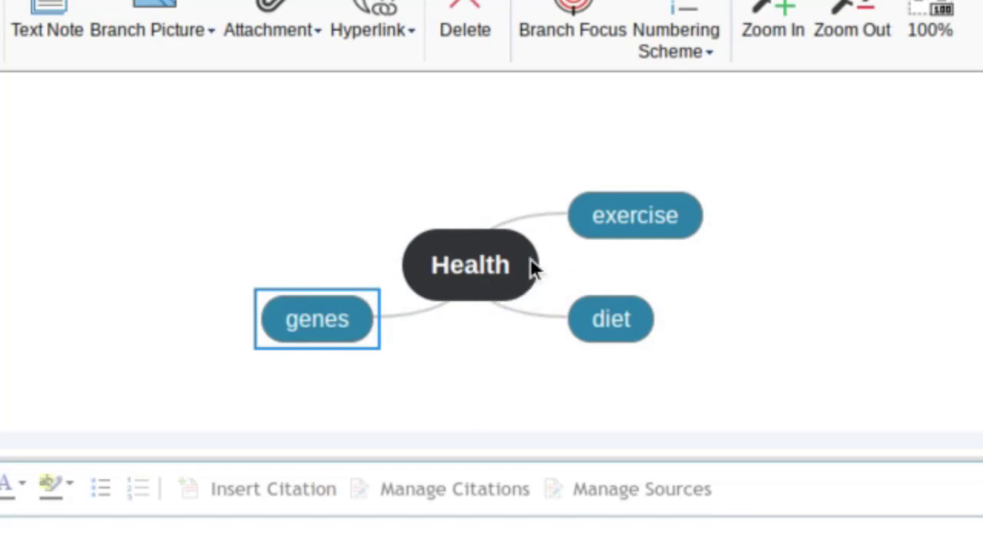
# Step: Add a sub-branch named "cardio" to the exercise branch
pyautogui.click(622, 223)
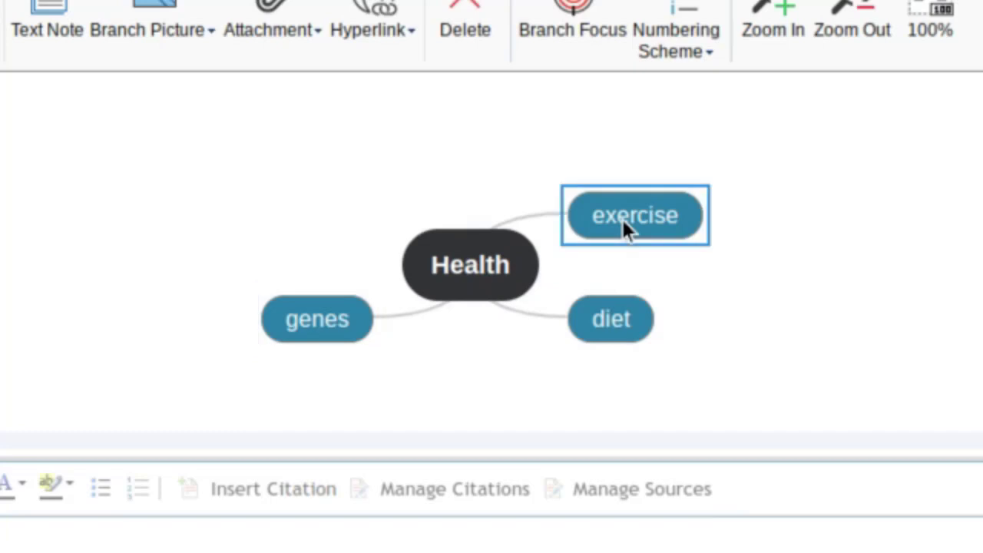
pyautogui.press('Tab')
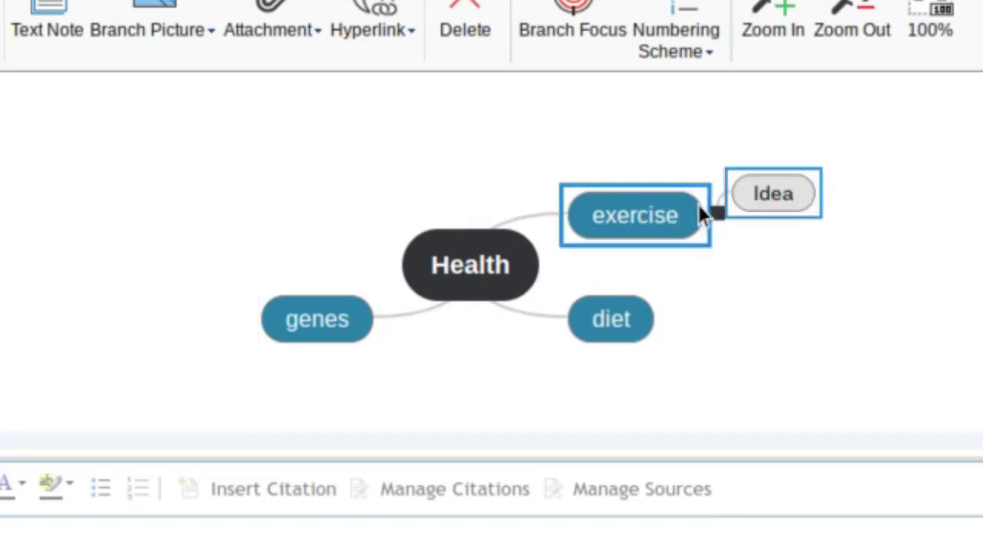
pyautogui.doubleClick(754, 190)
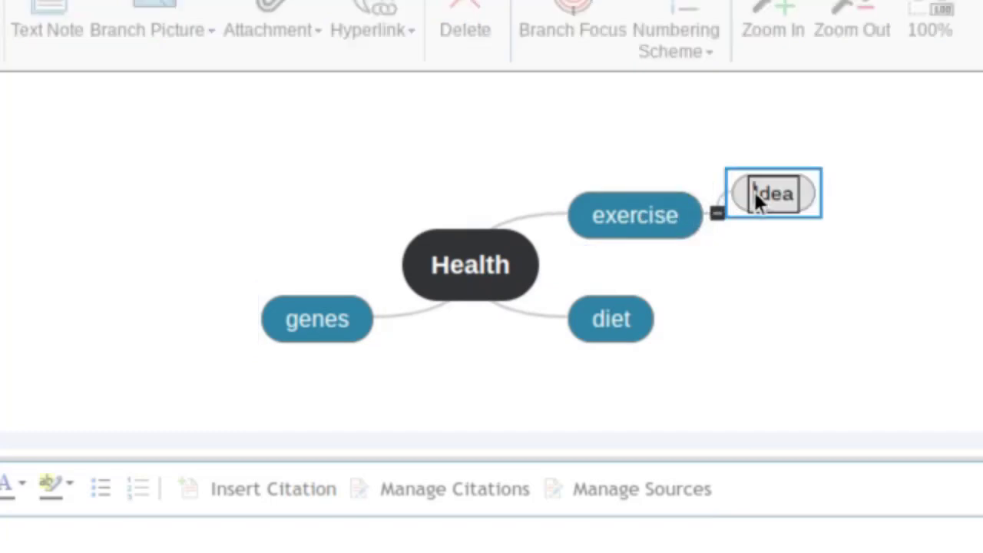
pyautogui.write('cardio')
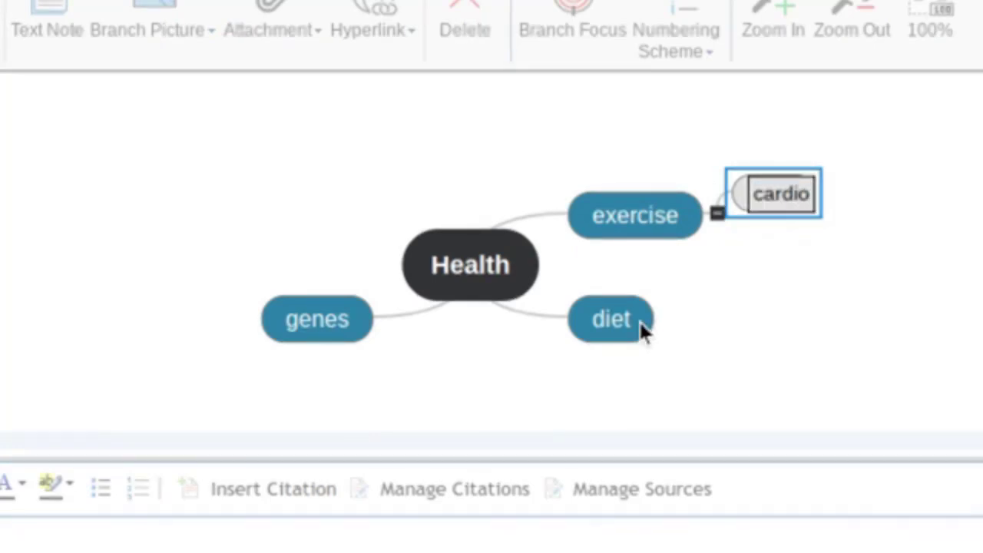
pyautogui.press('Return')
# Step: Add another sub-branch to the exercise branch, below cardio, and name it "strengh"
pyautogui.click(695, 218)
pyautogui.press('Insert')
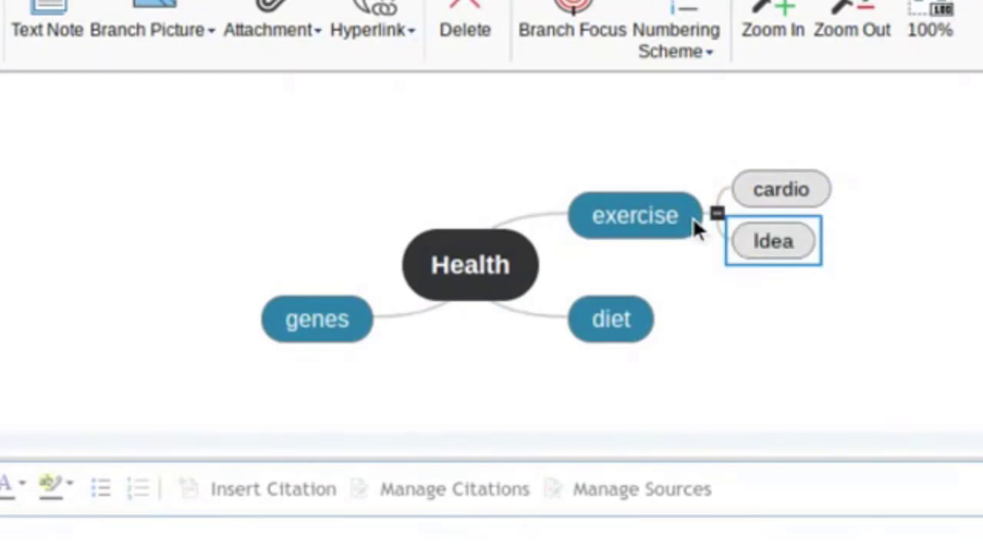
pyautogui.write('strengh')
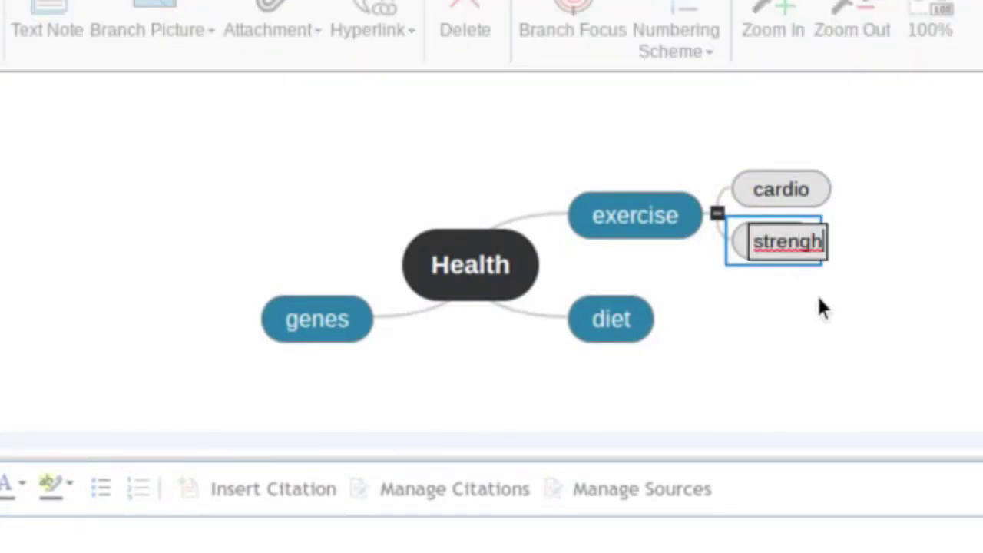
pyautogui.press('Return')
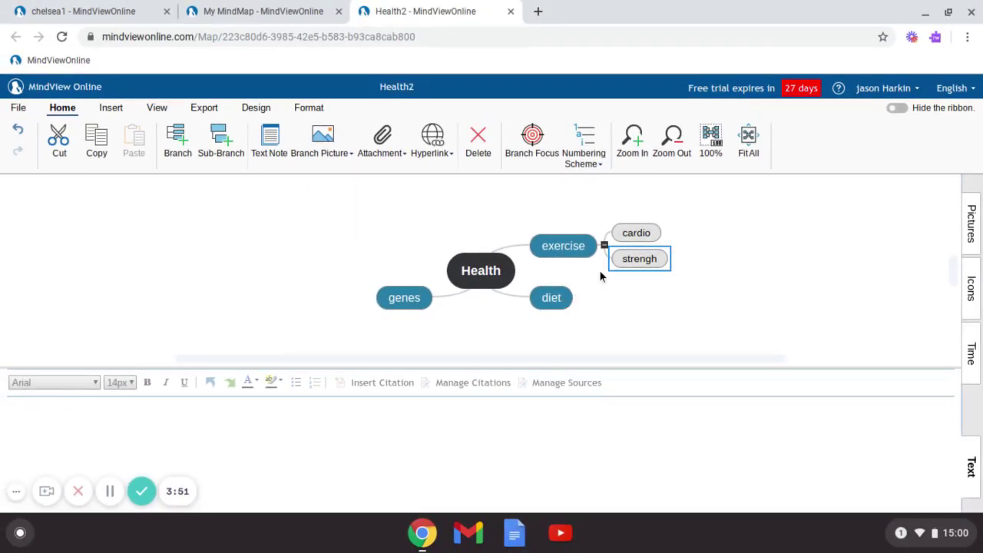
# Step: Set the fill color of the cardio sub-branch to bright green (#00ff00)
pyautogui.click(636, 231)
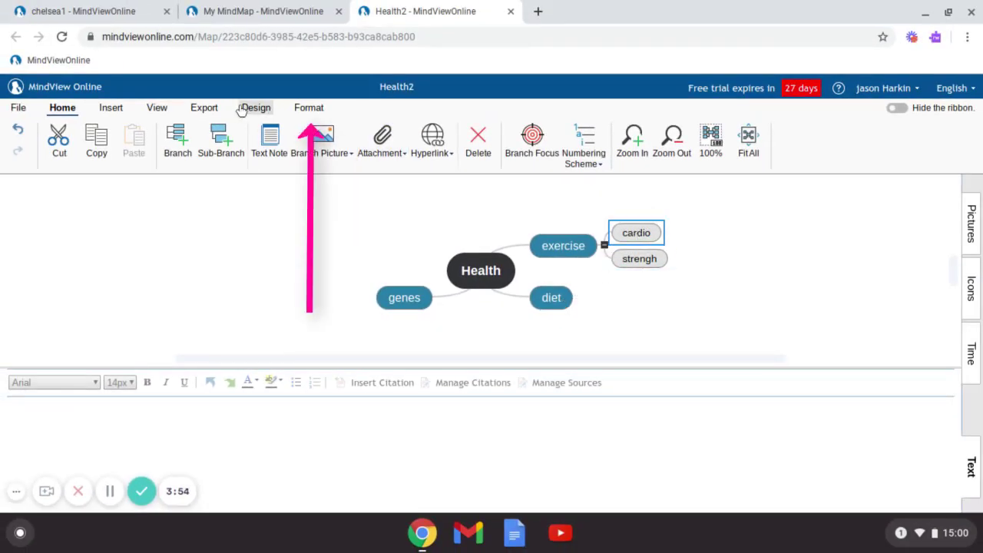
pyautogui.click(306, 108)
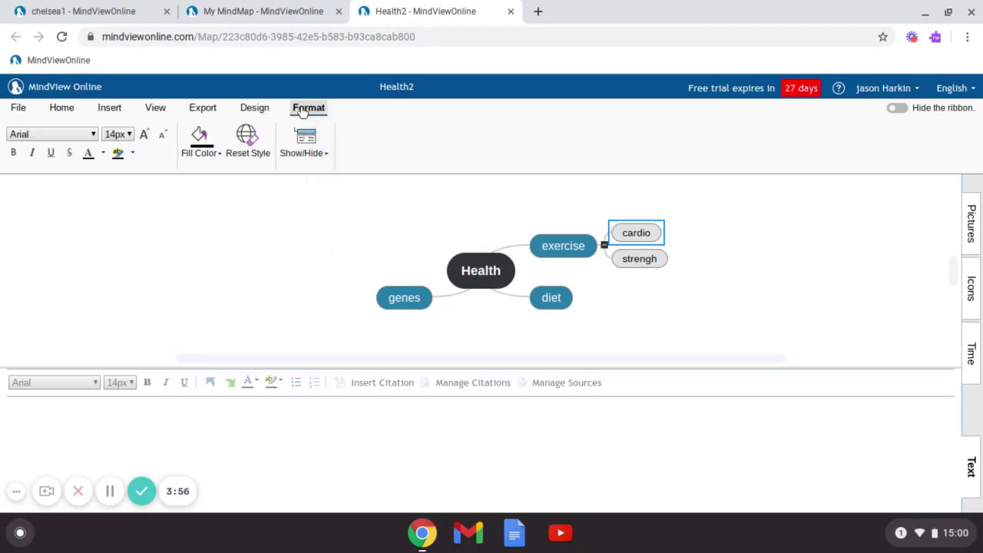
pyautogui.click(201, 146)
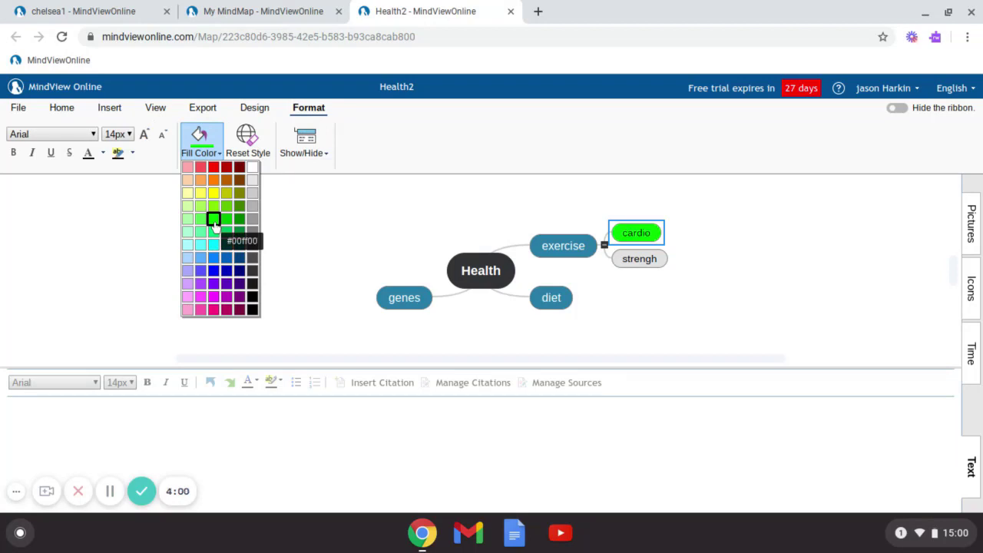
pyautogui.click(214, 223)
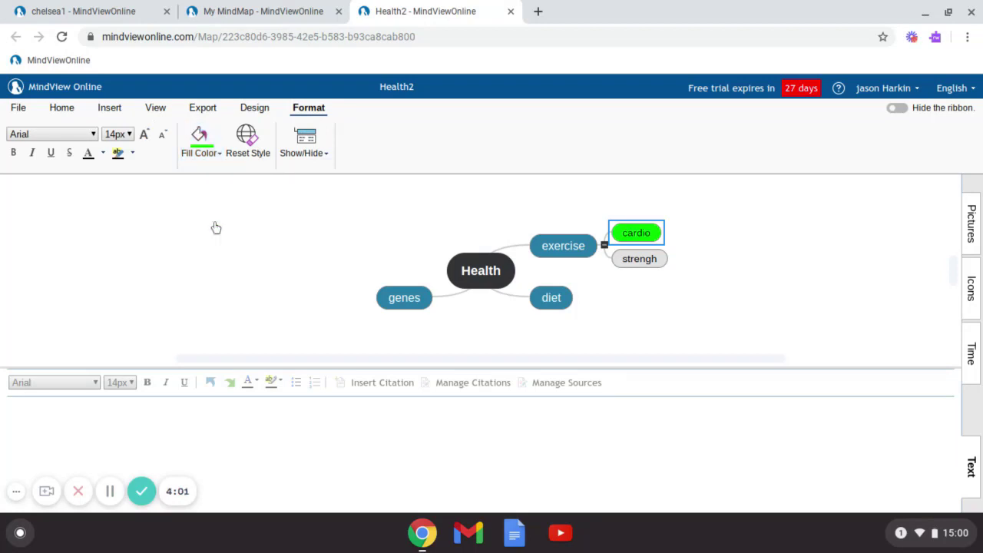
# Step: Set the fill color of the strengh sub-branch to red
pyautogui.click(631, 265)
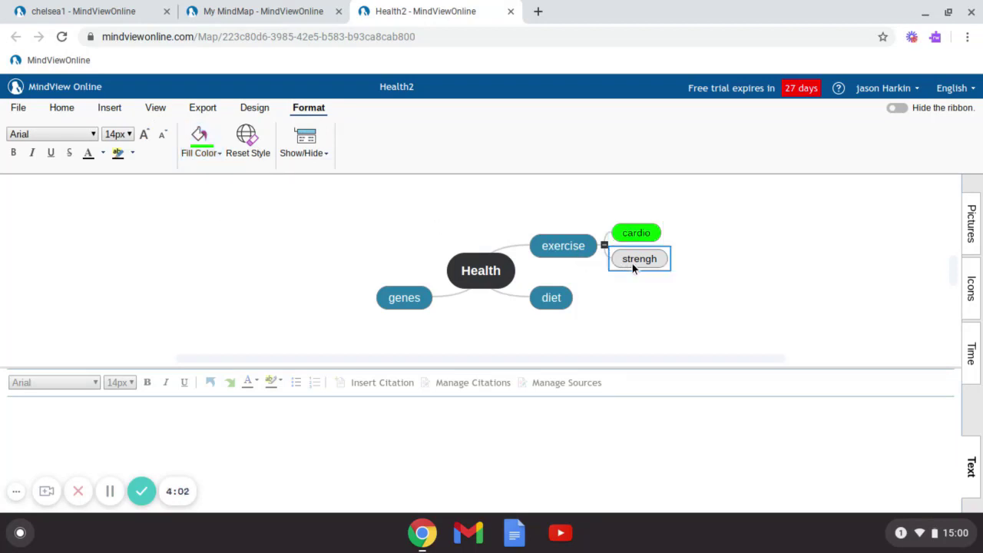
pyautogui.click(211, 153)
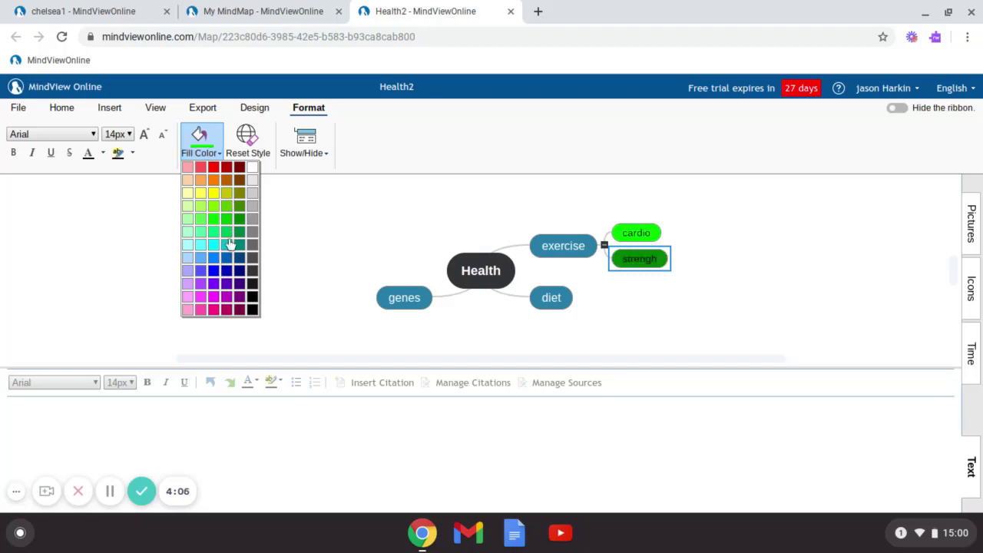
pyautogui.click(214, 169)
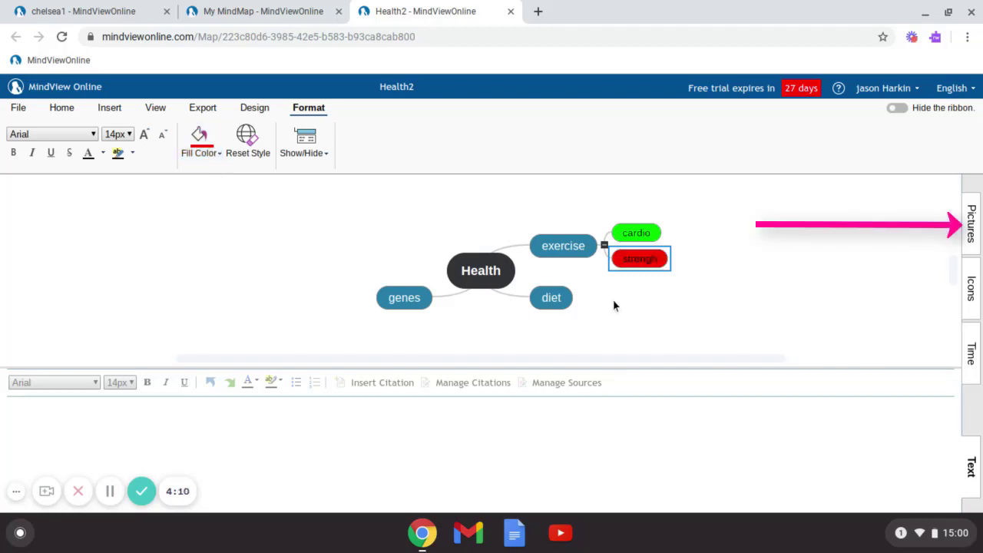
# Step: Search the picture library for "health" and place the Heart monitor picture on the cardio sub-branch
pyautogui.click(971, 222)
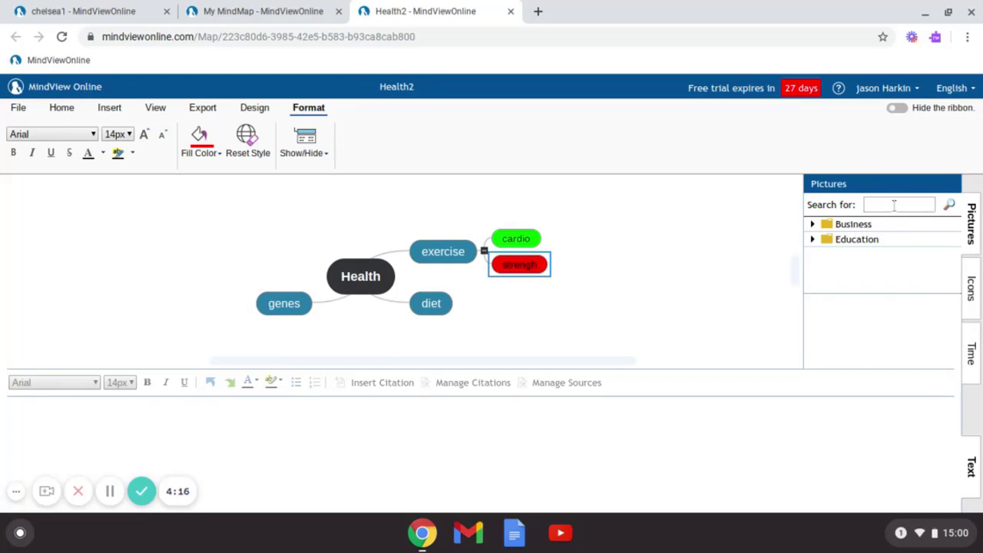
pyautogui.write('health')
pyautogui.press('Return')
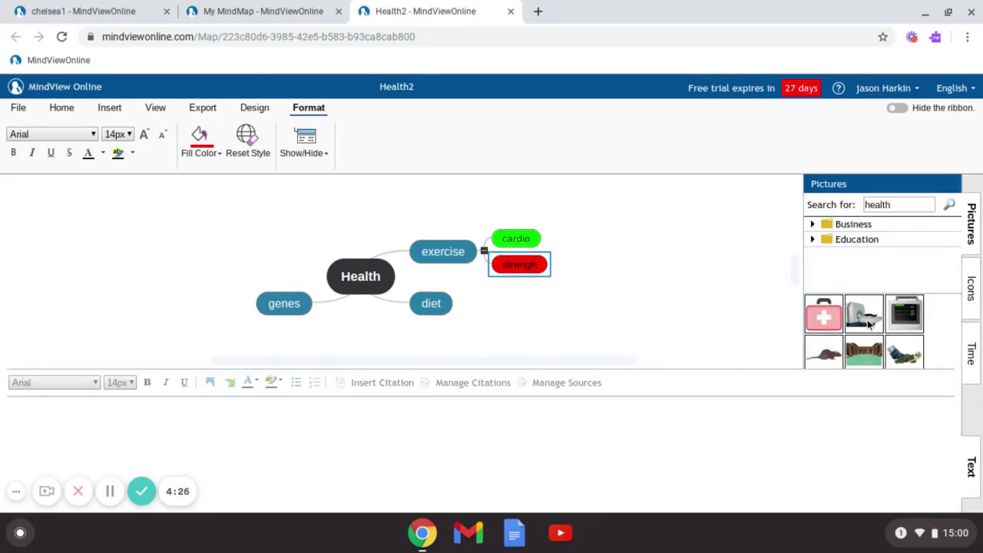
pyautogui.moveTo(906, 325)
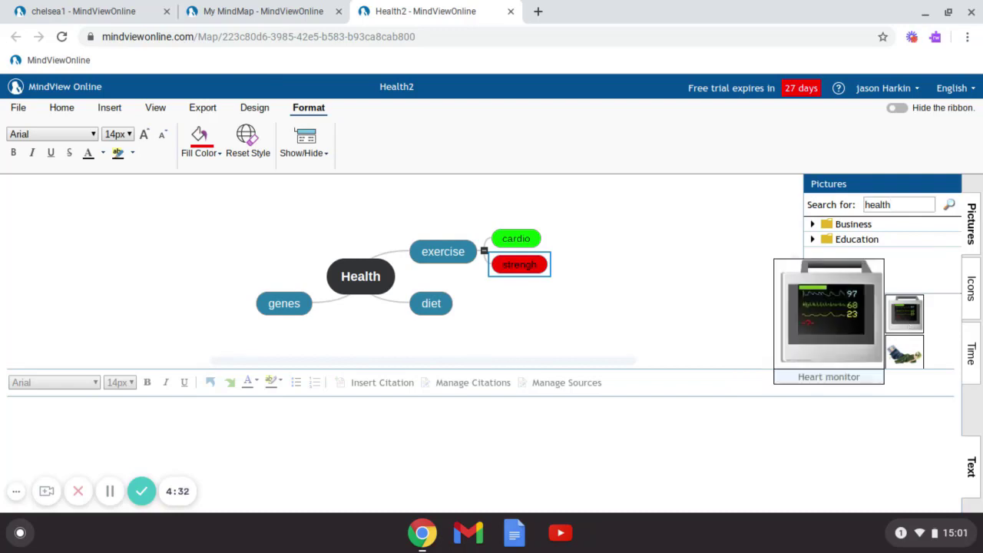
pyautogui.moveTo(906, 325); pyautogui.dragTo(515, 237)
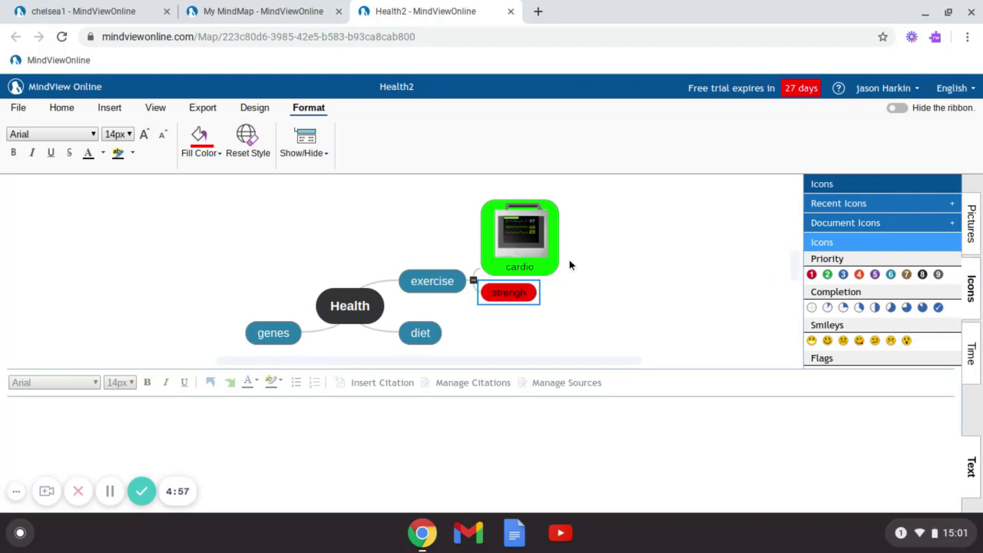
# Step: Move the strengh sub-branch above cardio under the exercise branch and leave strengh selected
pyautogui.click(970, 225)
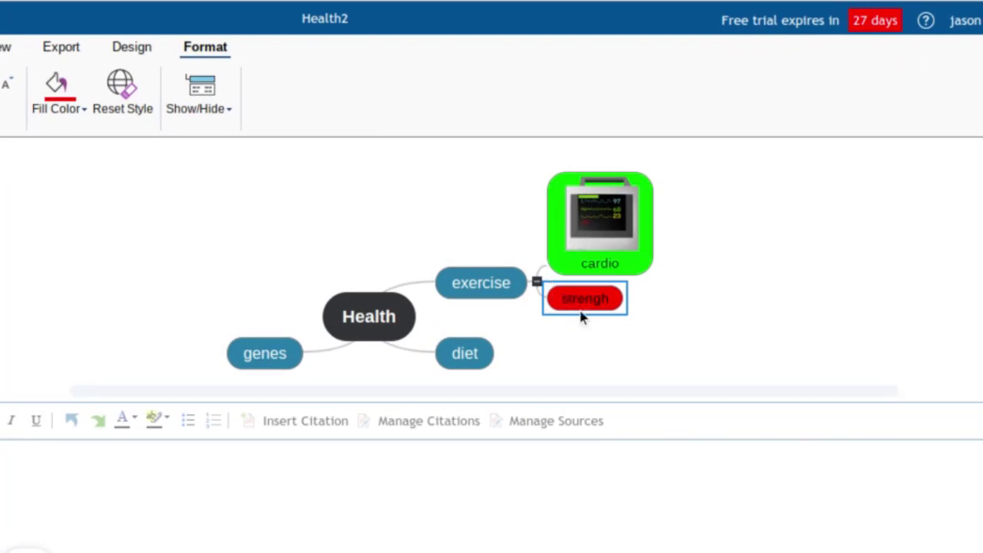
pyautogui.moveTo(586, 305); pyautogui.dragTo(549, 162)
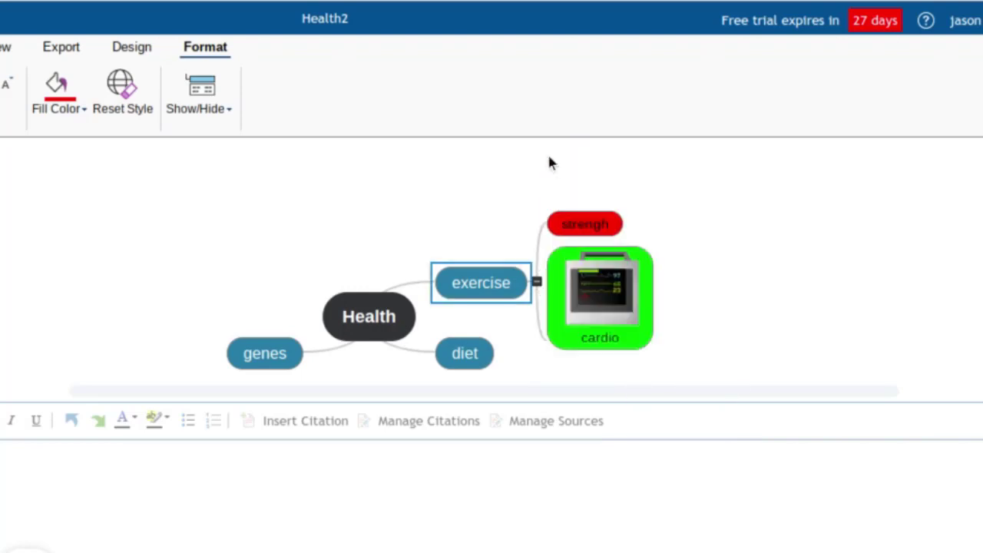
pyautogui.click(579, 221)
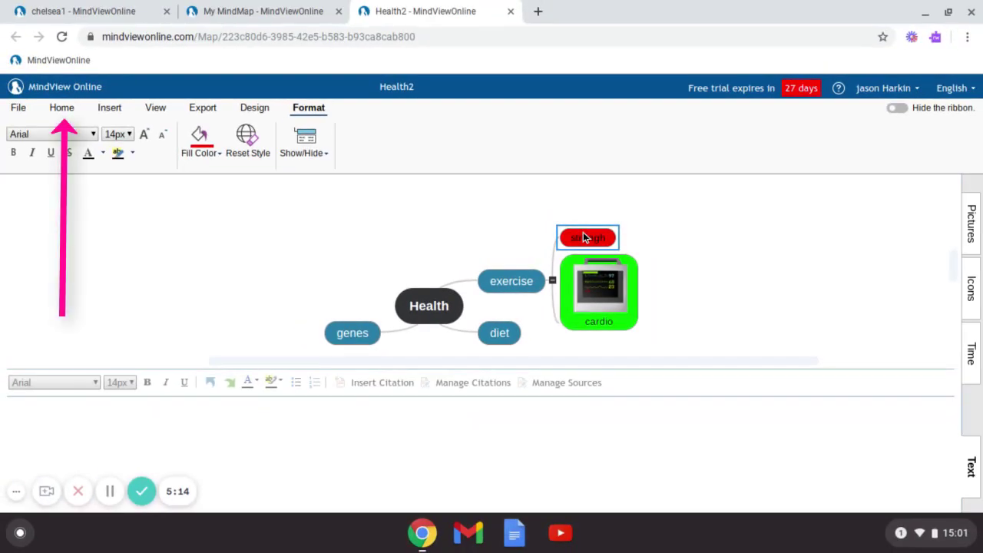
# Step: Apply the numbering scheme "1, 1.1, 1.1.1, 1.1.1.1, ..." to the mind map's branches
pyautogui.click(63, 108)
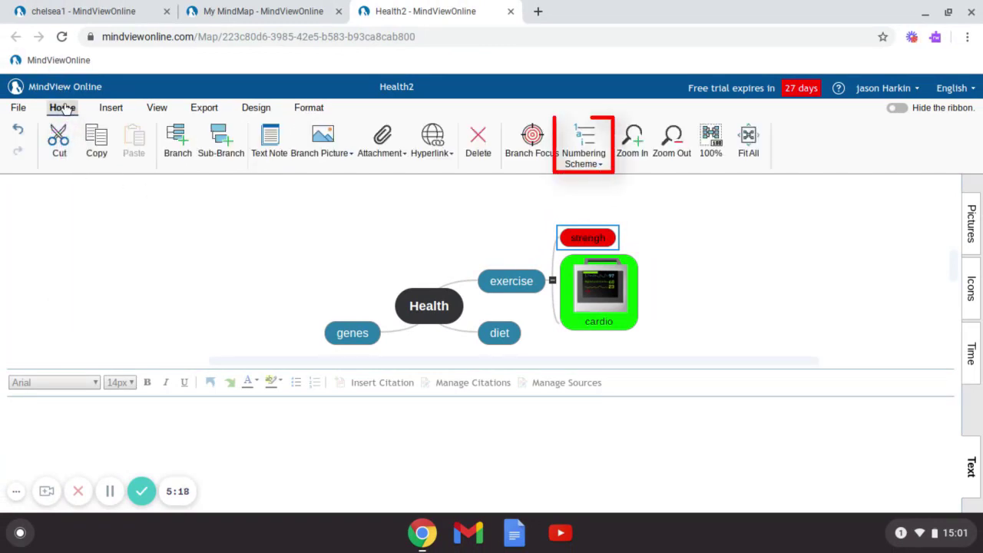
pyautogui.click(597, 162)
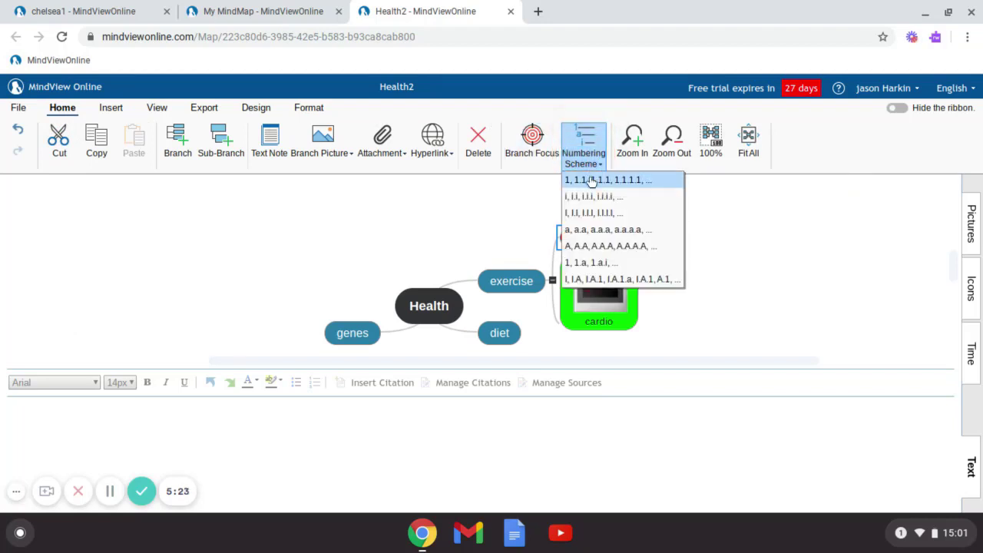
pyautogui.click(592, 180)
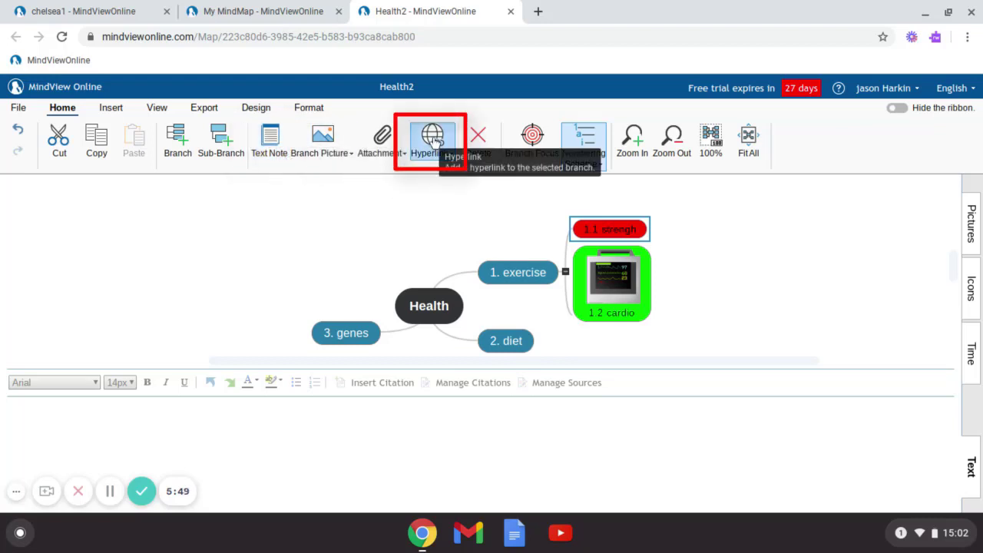
# Step: Search the web for "health" in a new browser tab and open the NHS website, accepting its analytics cookies
pyautogui.click(276, 19)
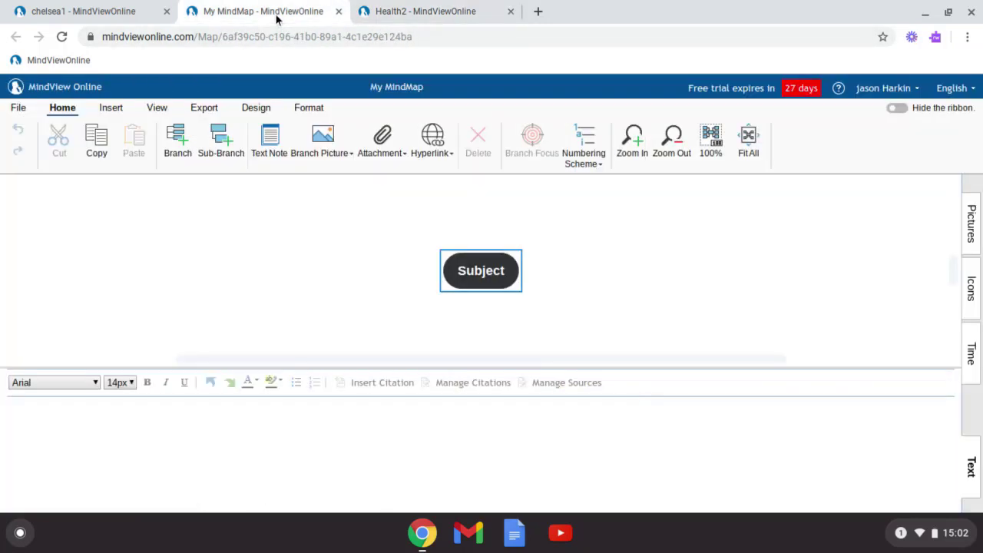
pyautogui.click(409, 8)
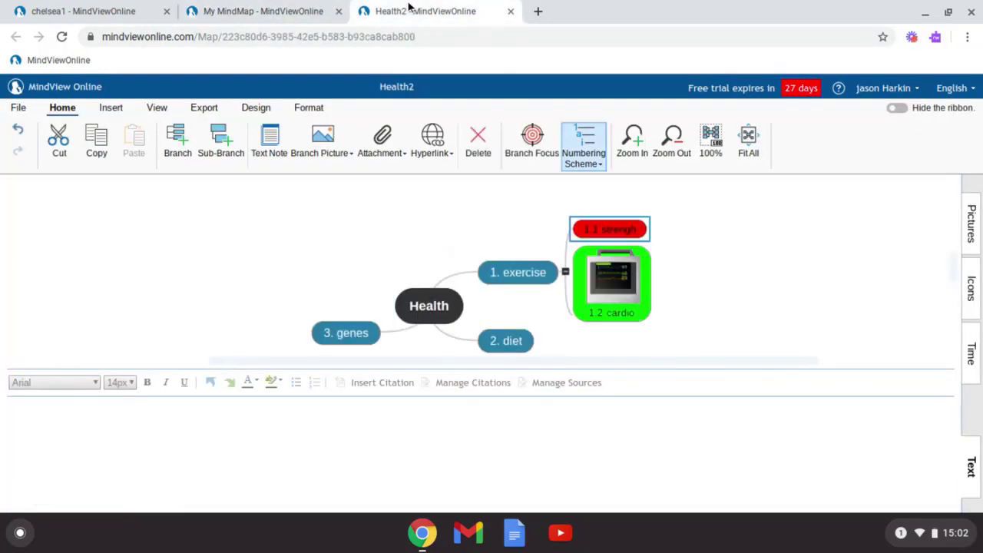
pyautogui.click(538, 12)
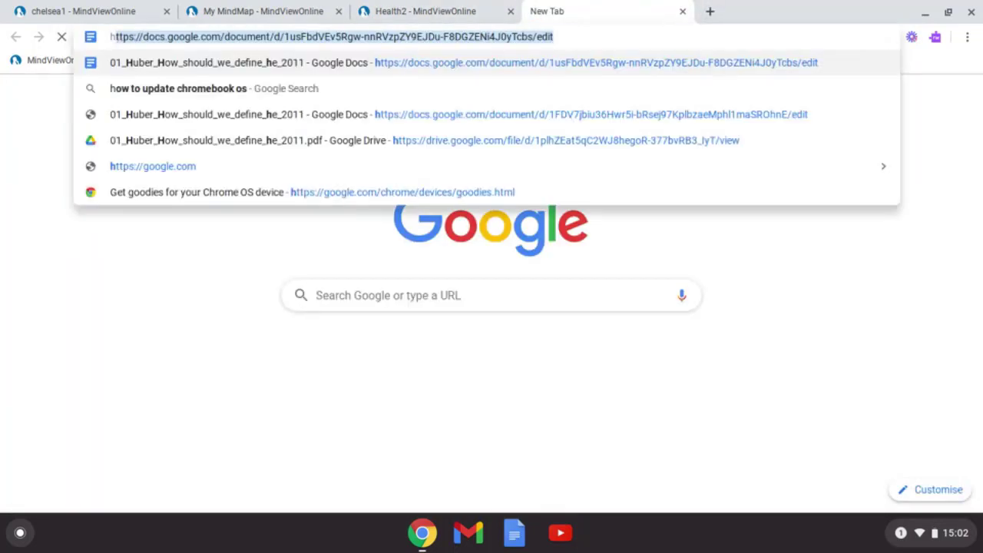
pyautogui.write('health')
pyautogui.press('Return')
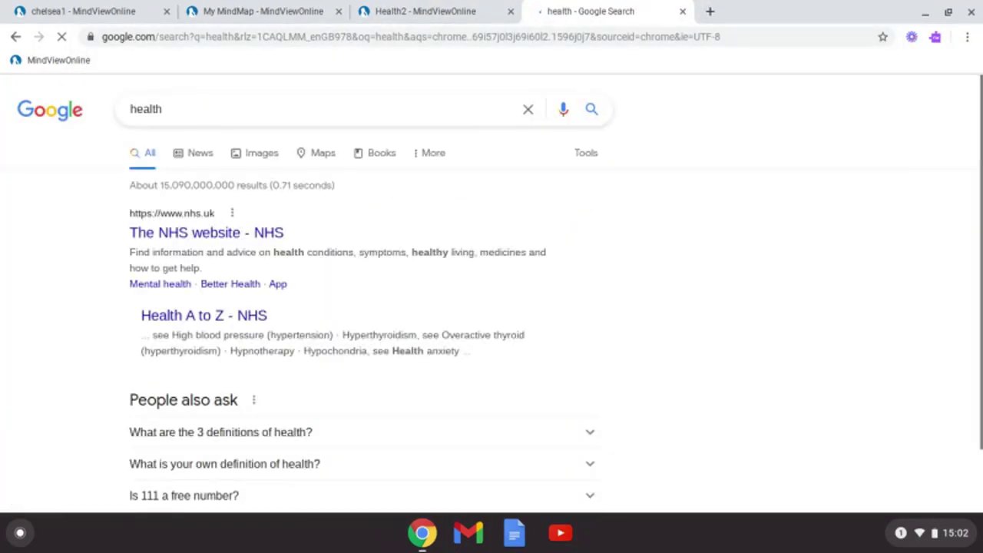
pyautogui.click(224, 238)
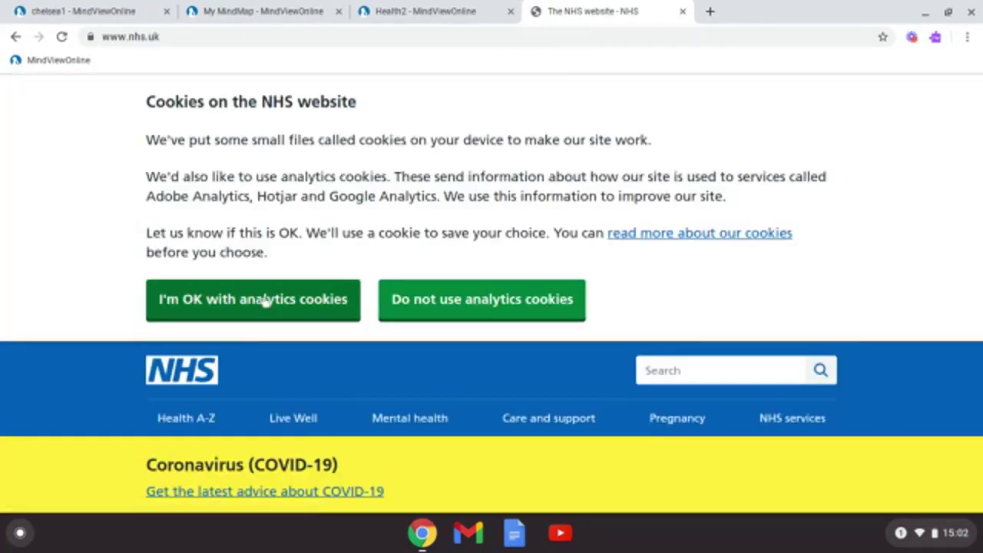
pyautogui.click(263, 300)
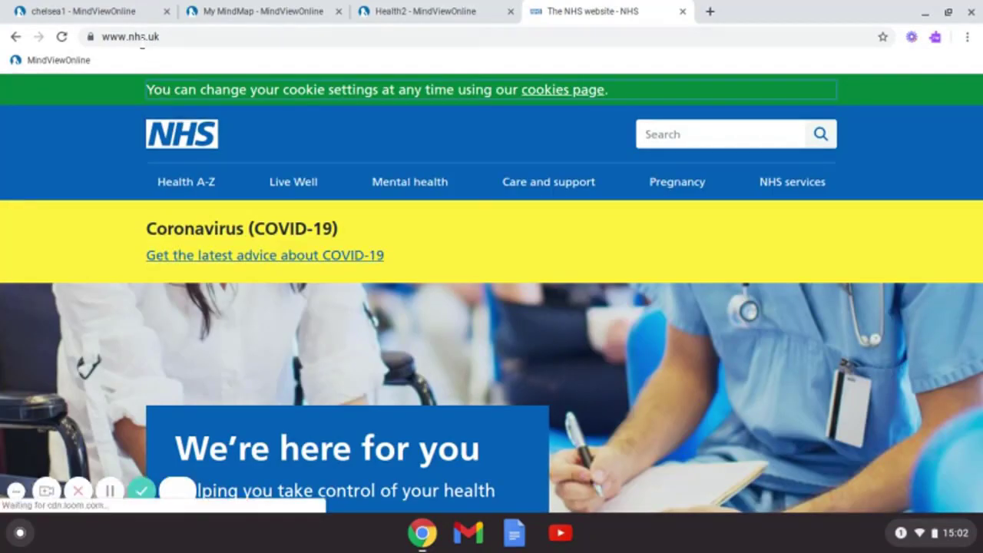
pyautogui.click(139, 36)
pyautogui.hotkey('ctrl', 'c')
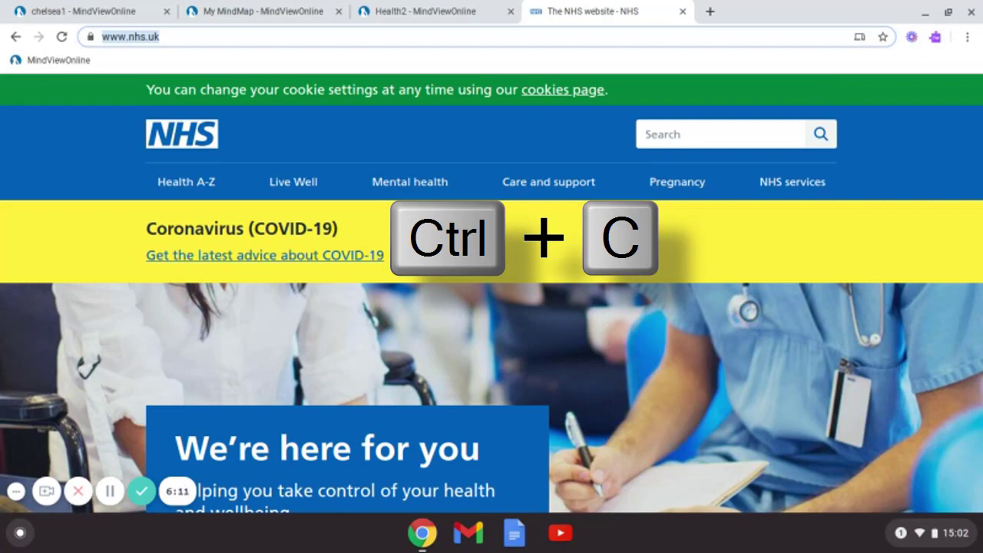
pyautogui.click(405, 11)
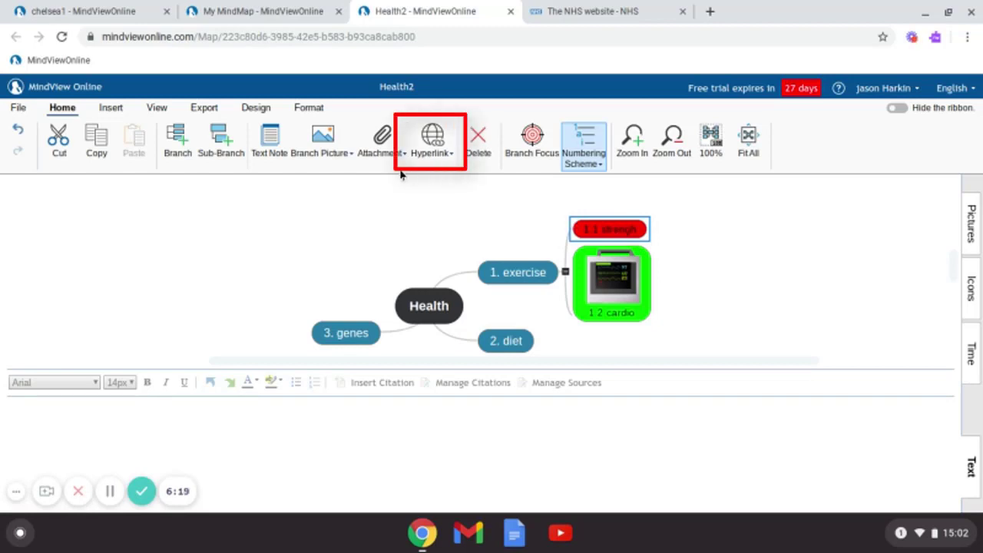
pyautogui.click(432, 140)
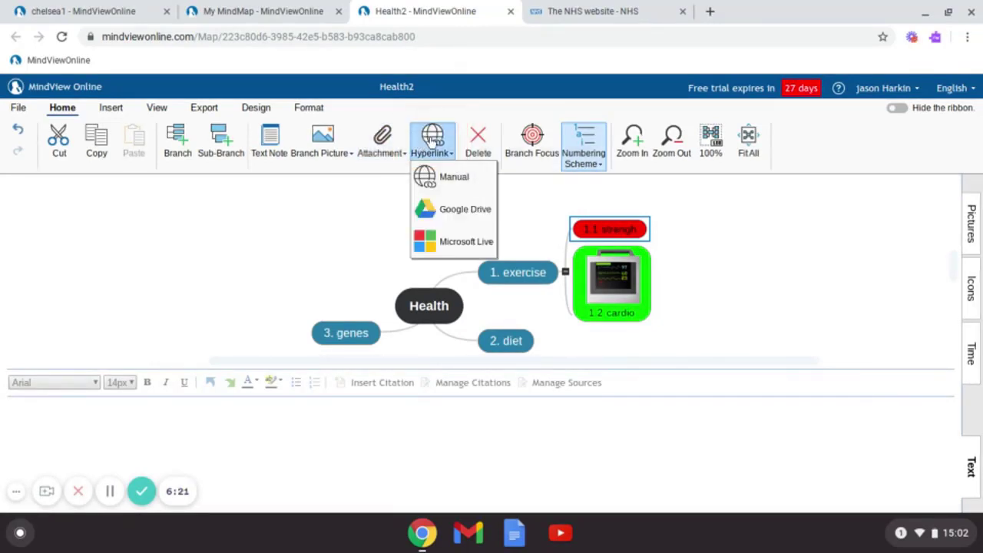
pyautogui.click(438, 183)
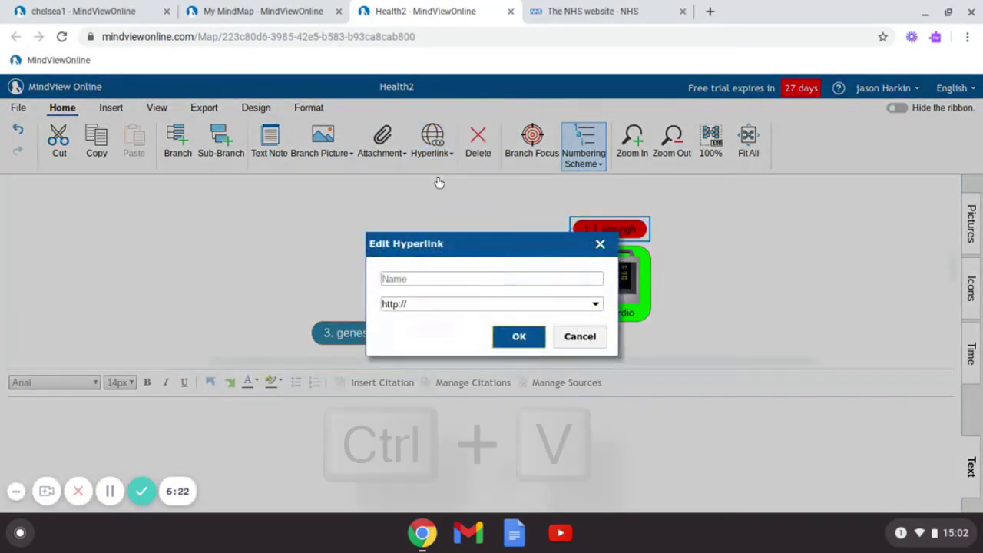
pyautogui.doubleClick(402, 305)
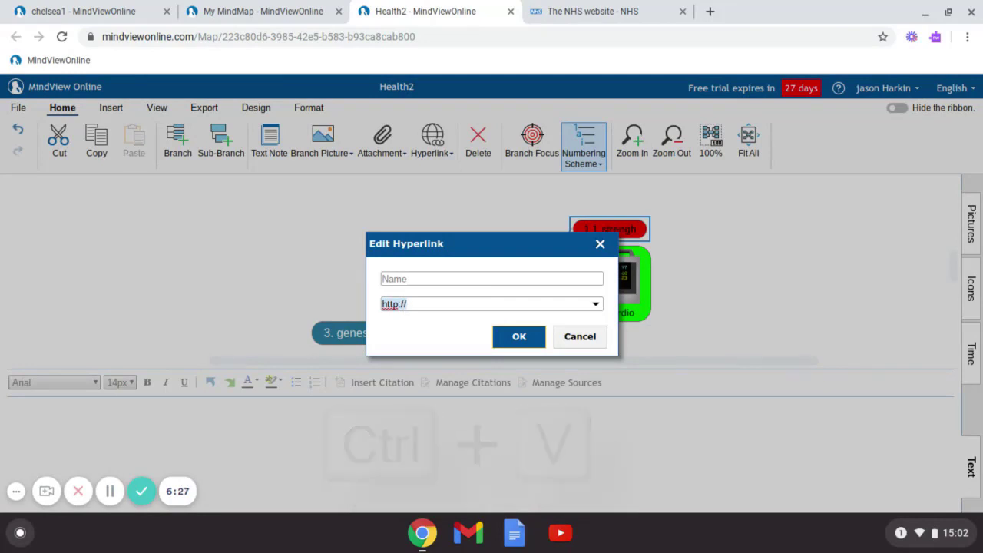
pyautogui.hotkey('ctrl', 'v')
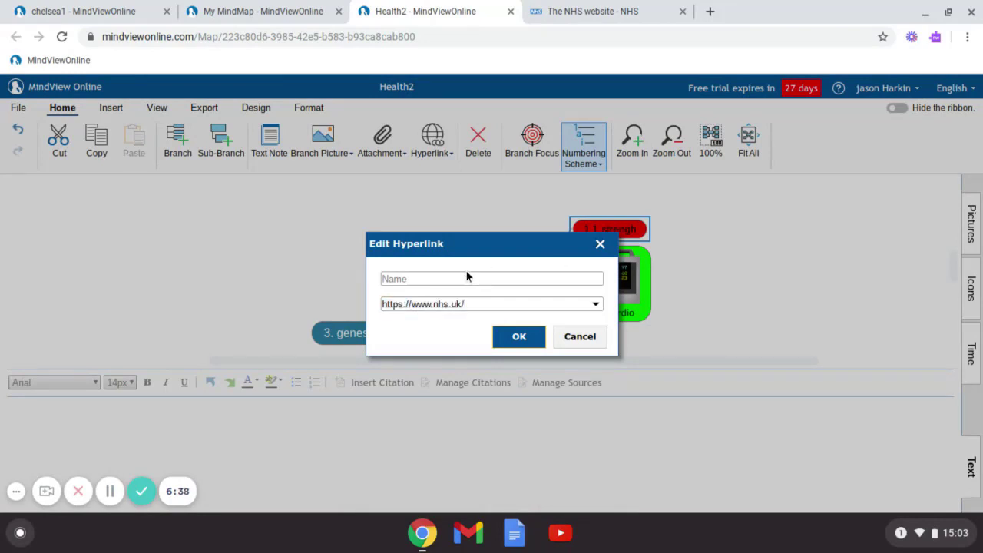
pyautogui.click(520, 336)
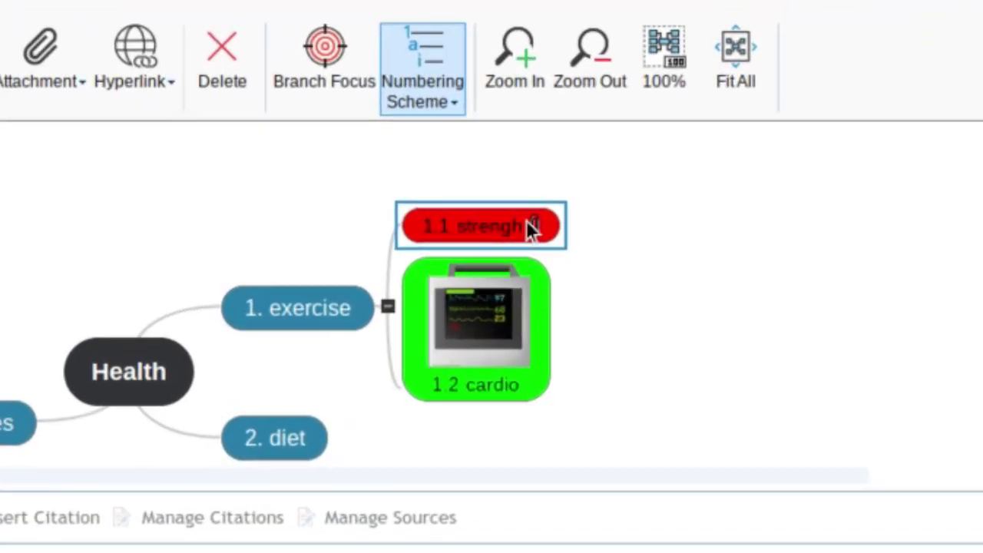
# Step: Open the NHS website from the strengh sub-branch's hyperlink and find the section "Help us help you get the treatment you need"
pyautogui.click(539, 230)
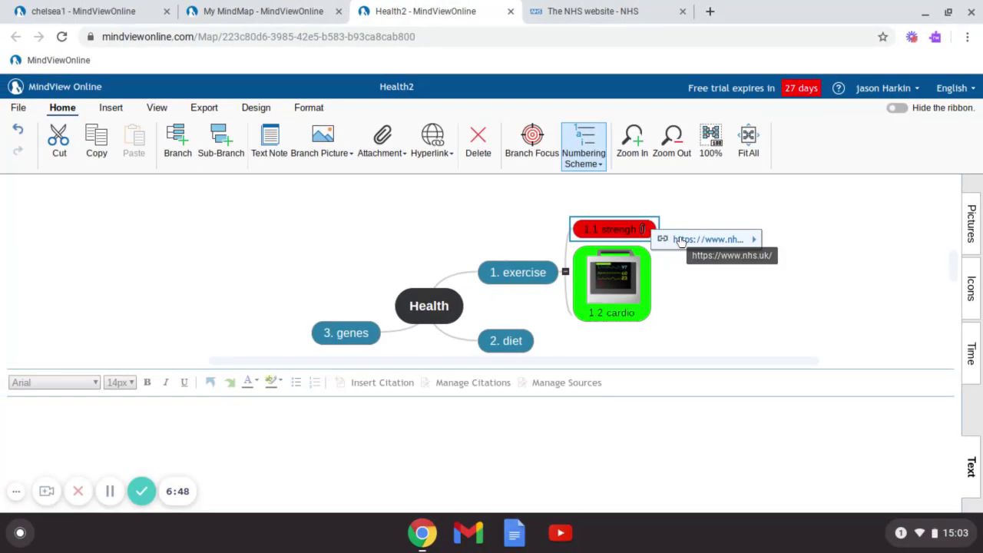
pyautogui.click(680, 241)
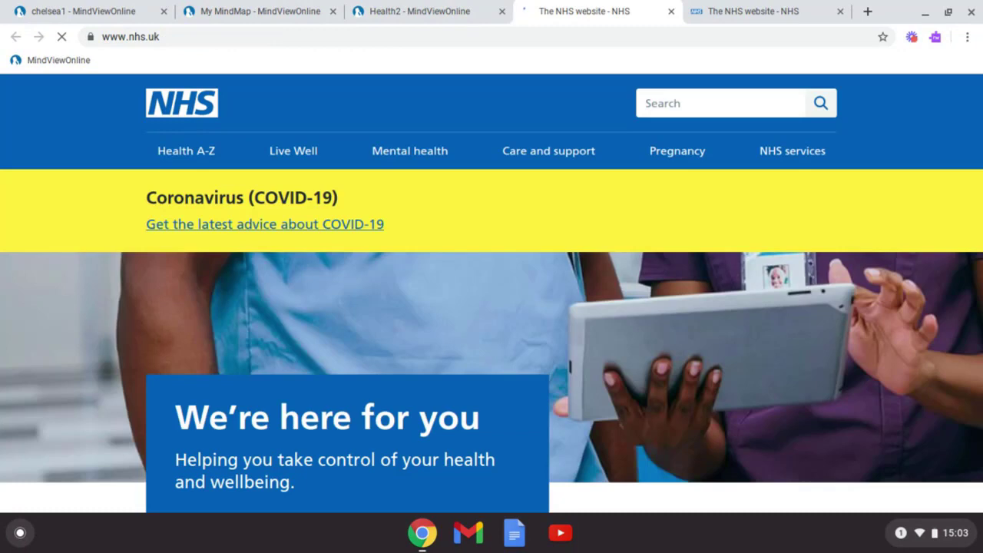
pyautogui.scroll(-10, 302, 282)
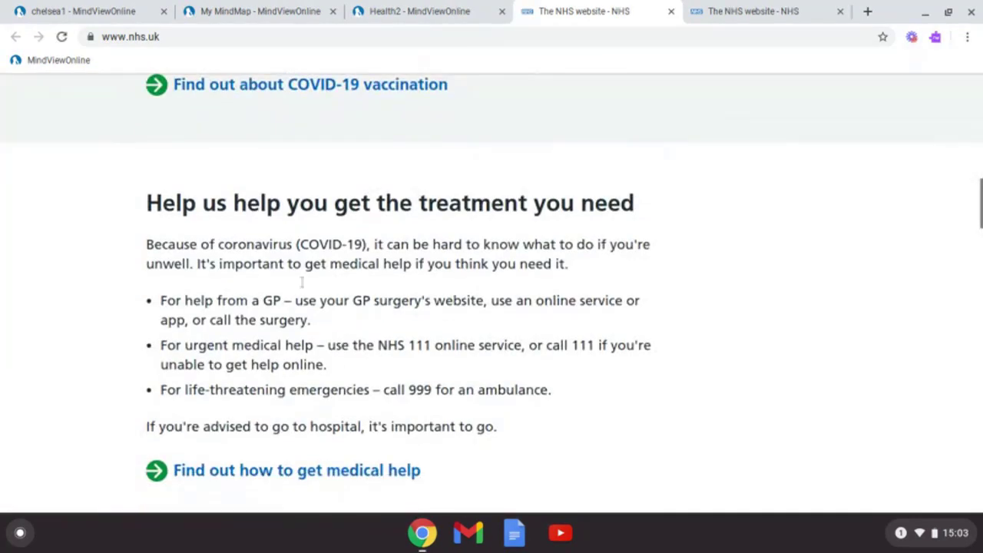
# Step: Copy the section's opening coronavirus paragraph and three bullet points into a text note on the strengh sub-branch
pyautogui.moveTo(145, 246); pyautogui.dragTo(566, 403)
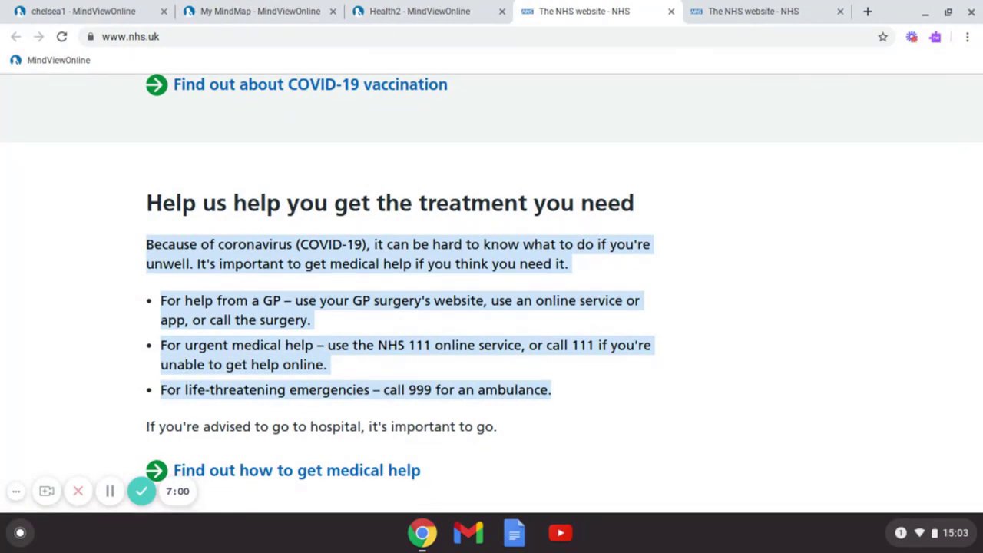
pyautogui.click(437, 9)
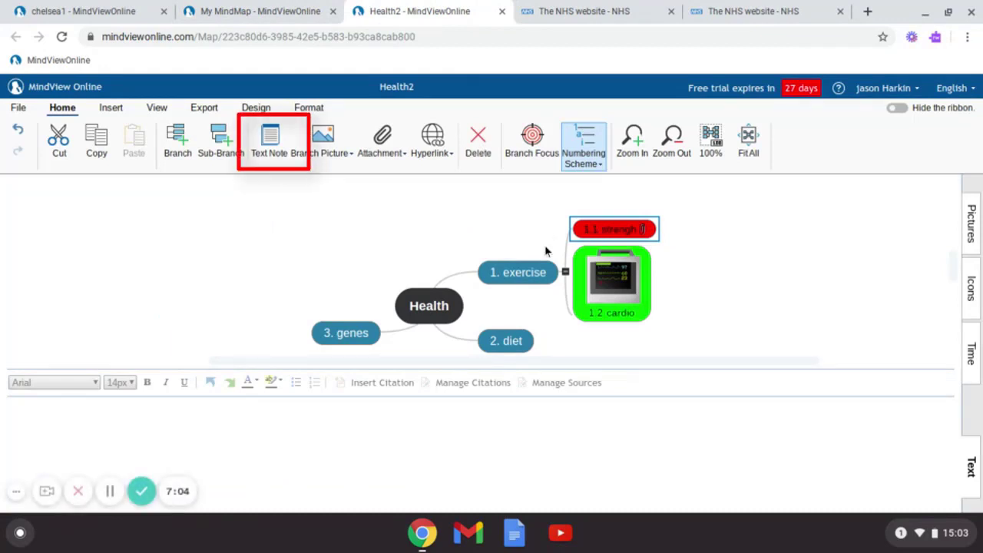
pyautogui.click(272, 141)
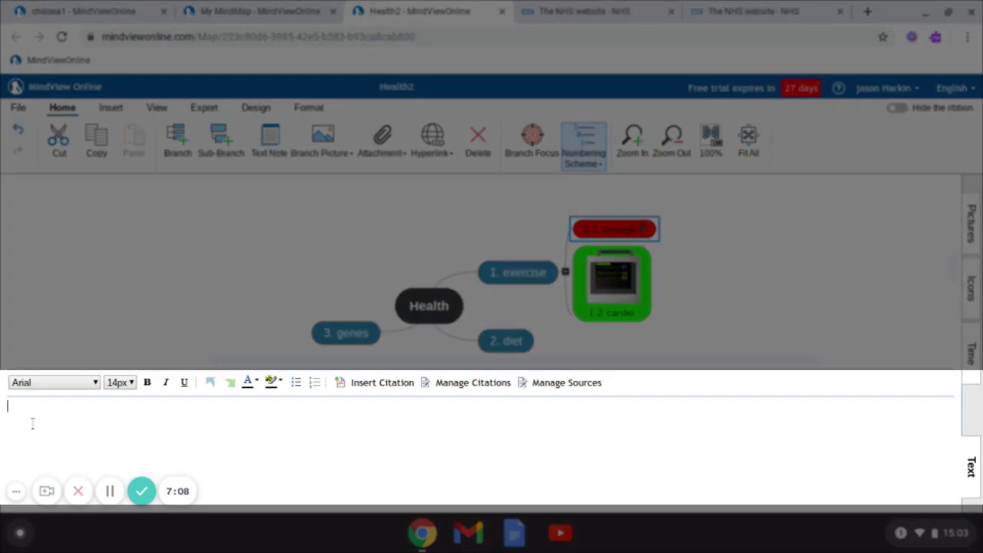
pyautogui.hotkey('ctrl', 'v')
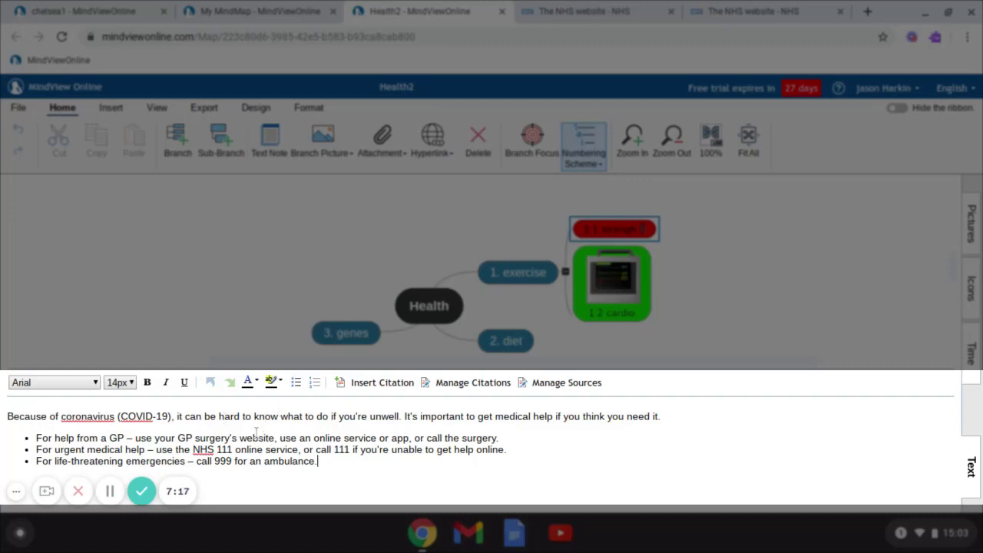
# Step: Give the note text "website, use an online service or" a yellow font color and a dark yellow highlight
pyautogui.moveTo(240, 437); pyautogui.dragTo(390, 438)
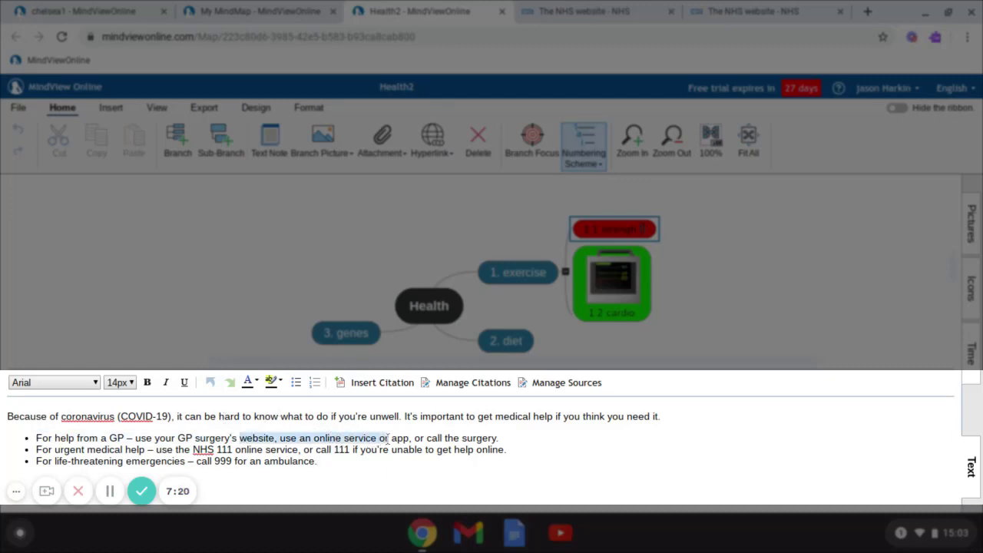
pyautogui.click(252, 384)
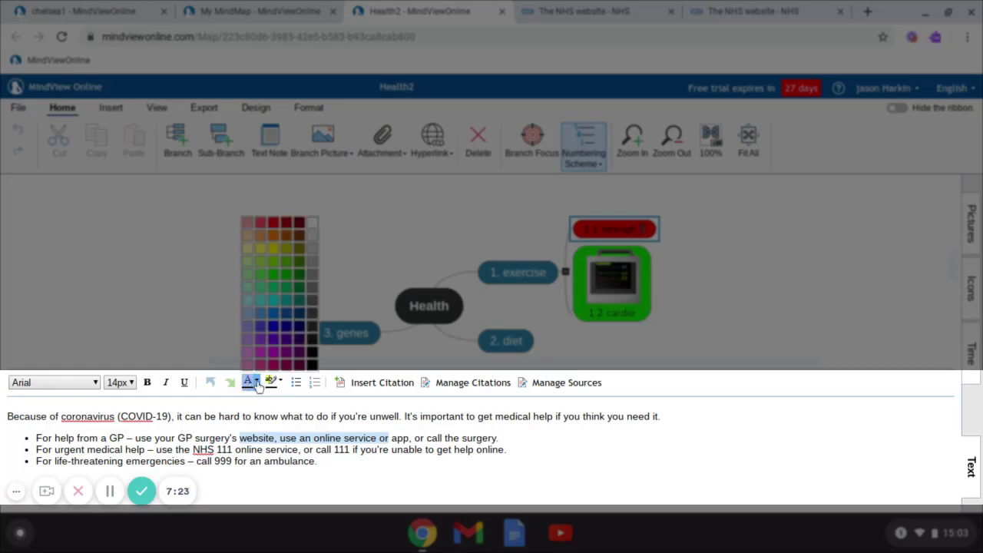
pyautogui.click(273, 254)
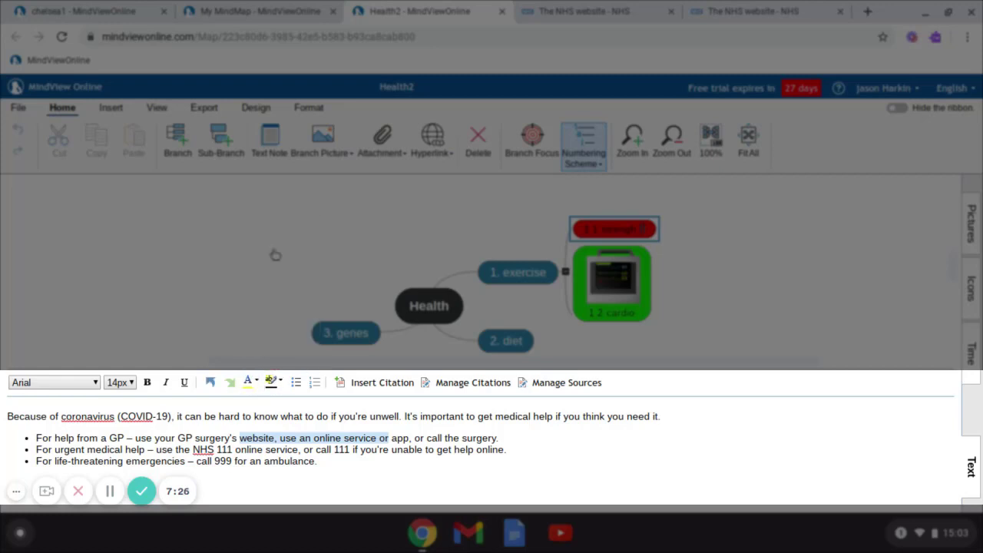
pyautogui.click(275, 388)
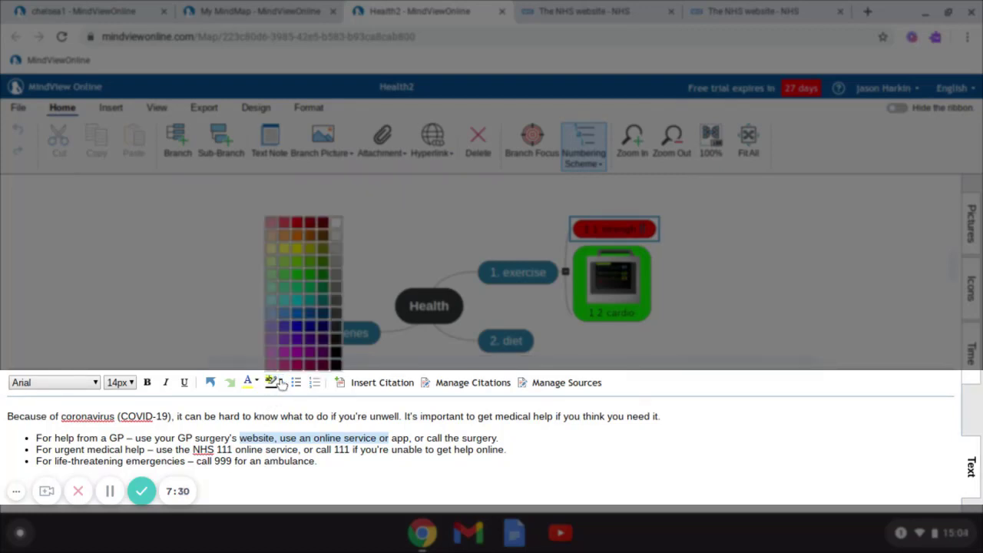
pyautogui.click(310, 254)
pyautogui.click(542, 461)
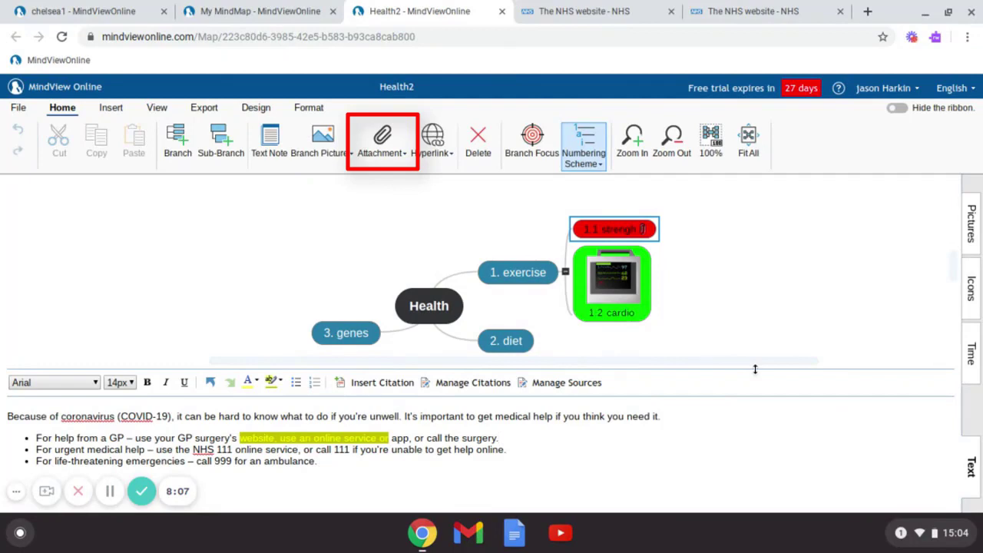
# Step: Shrink the text note pane below the map, and open Google Scholar in the browser tab showing the NHS website
pyautogui.moveTo(755, 369); pyautogui.dragTo(755, 447)
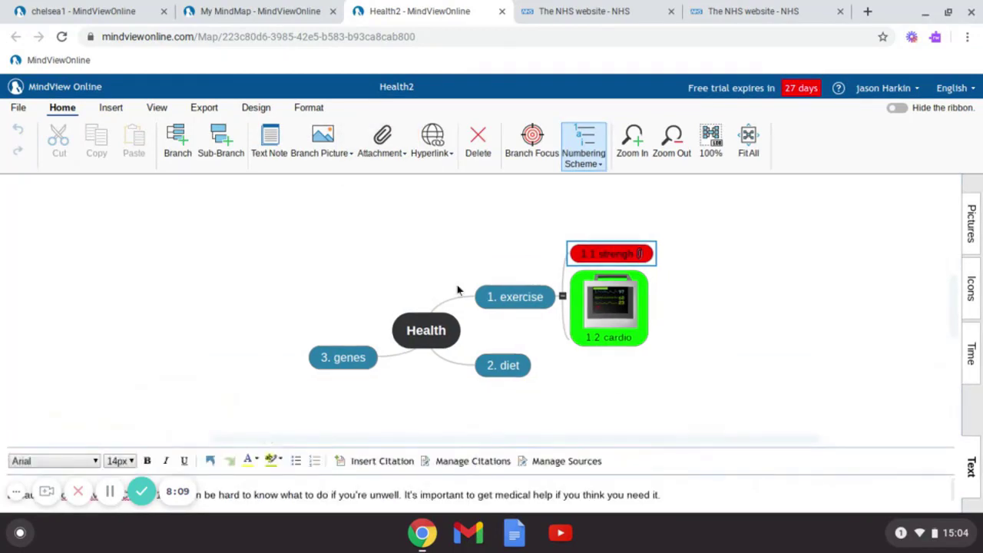
pyautogui.click(603, 8)
pyautogui.scroll(4, 288, 103)
pyautogui.scroll(-1, 291, 105)
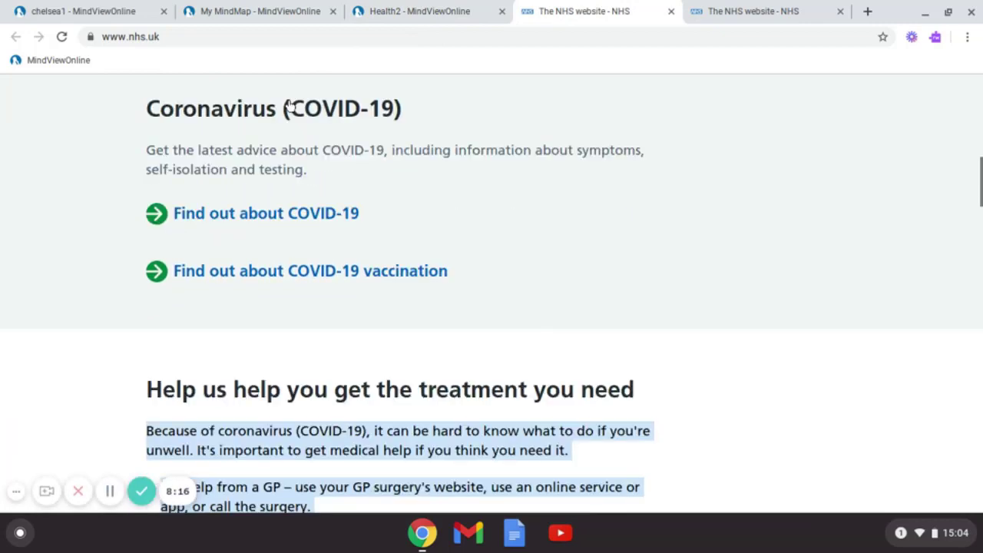
pyautogui.scroll(5, 289, 106)
pyautogui.hotkey('ctrl', 'l')
pyautogui.write('goog')
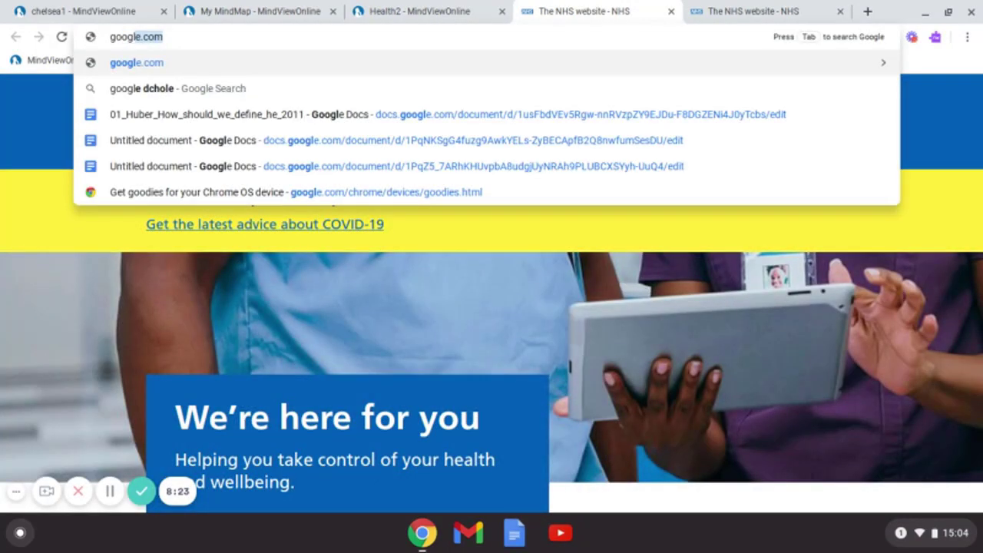
pyautogui.write('le schol')
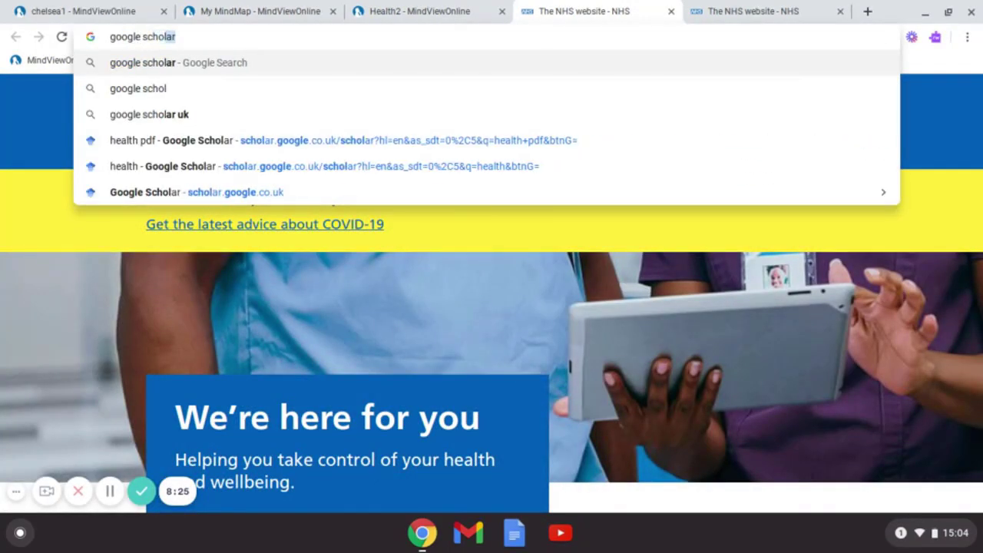
pyautogui.write('ar')
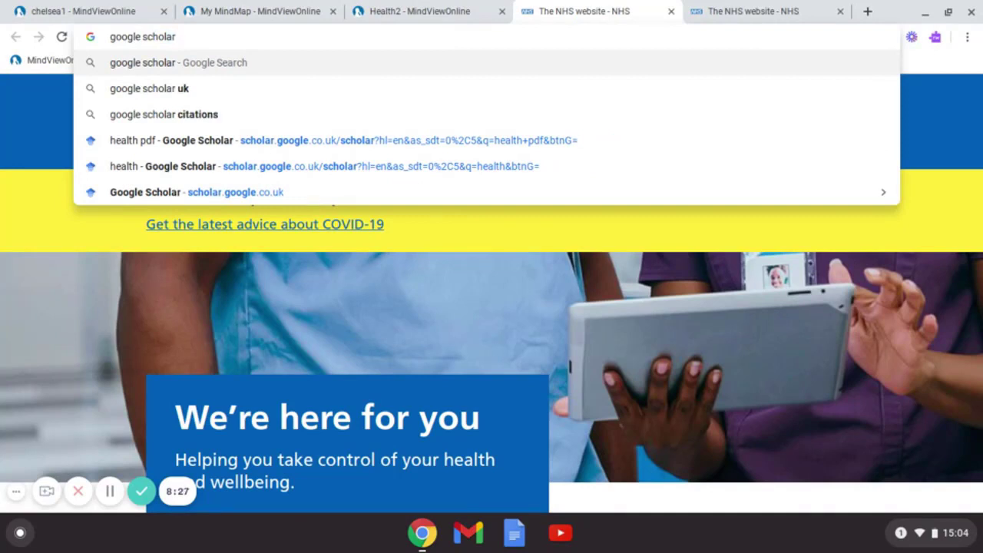
pyautogui.press('Return')
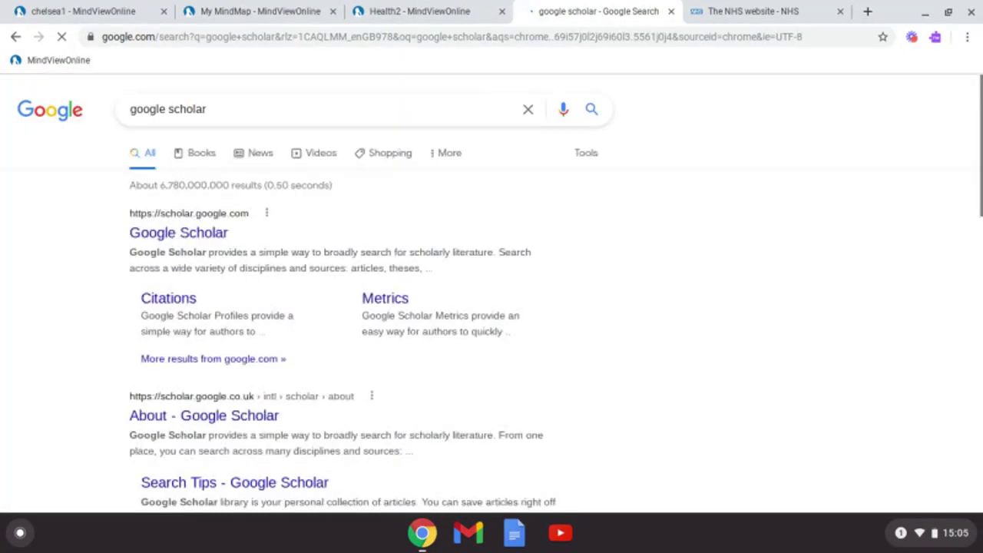
pyautogui.click(172, 233)
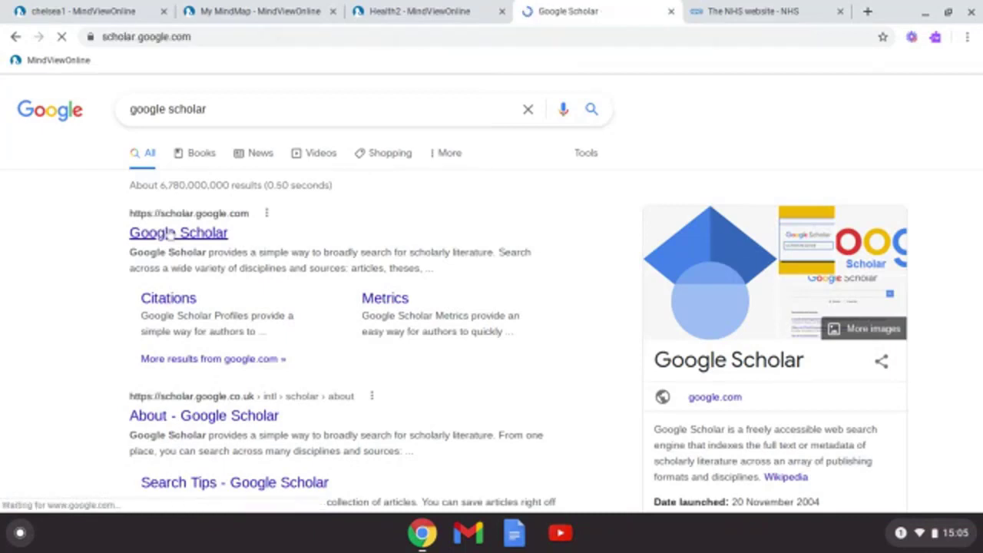
# Step: Search Google Scholar for "health" and look through the results for a suitable source
pyautogui.write('health')
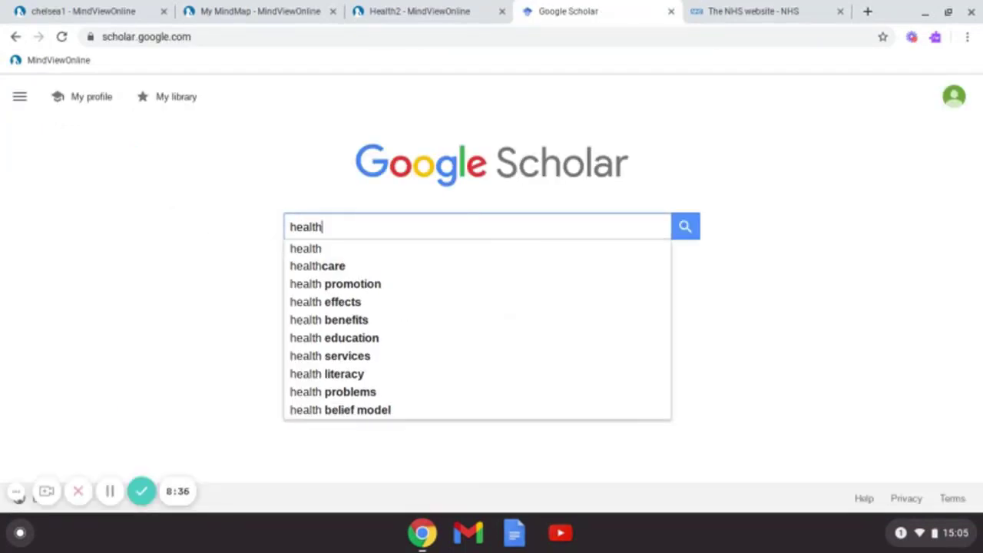
pyautogui.press('Return')
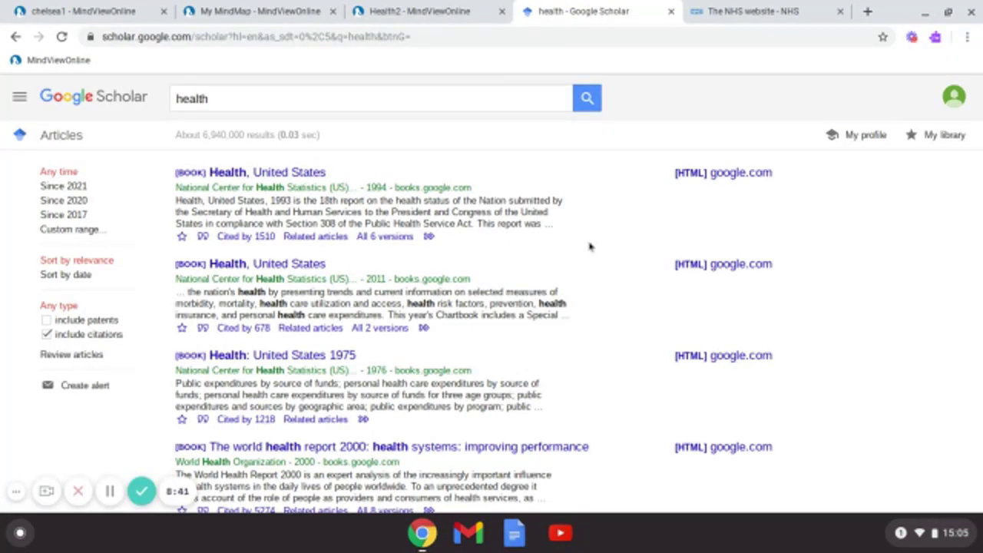
pyautogui.scroll(-5, 590, 245)
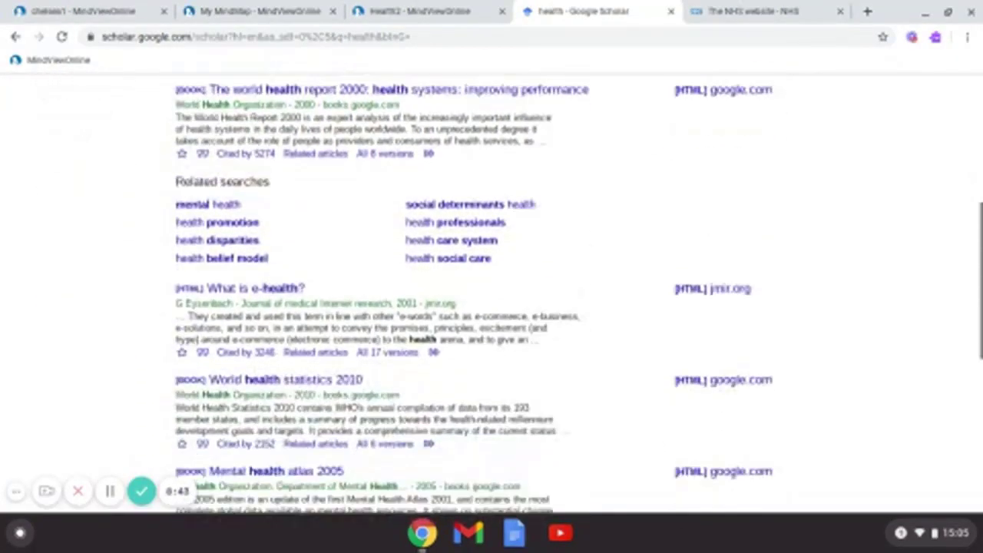
pyautogui.scroll(-6, 492, 292)
pyautogui.scroll(10, 492, 292)
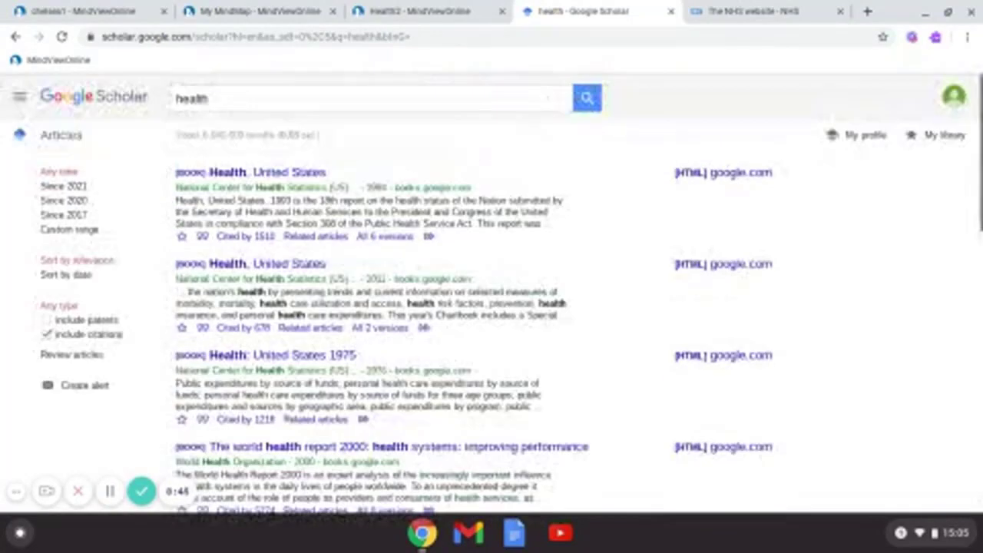
# Step: Refine the Google Scholar search to "health pdf" and open the anu.edu.au PDF of "How should we define health?"
pyautogui.click(260, 103)
pyautogui.write('p')
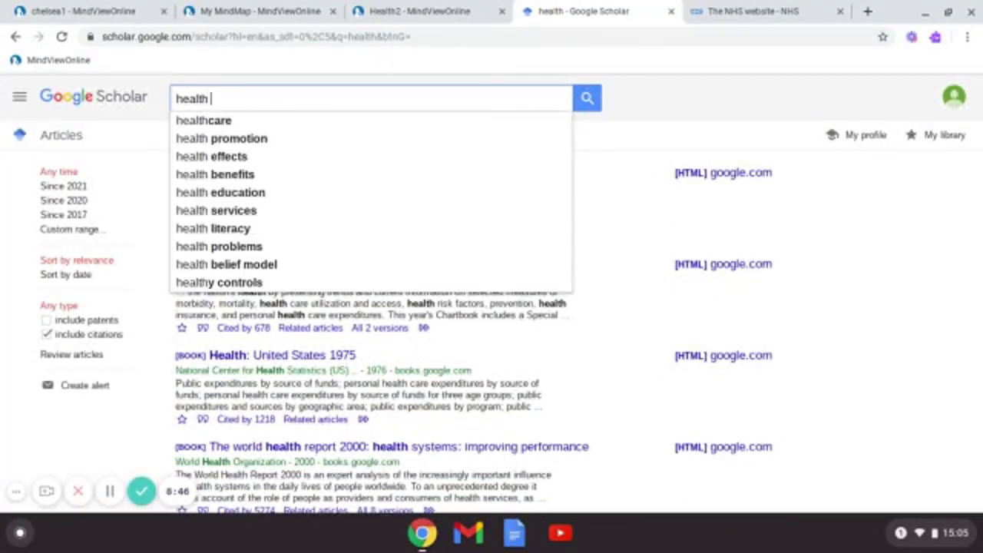
pyautogui.write('df')
pyautogui.press('Return')
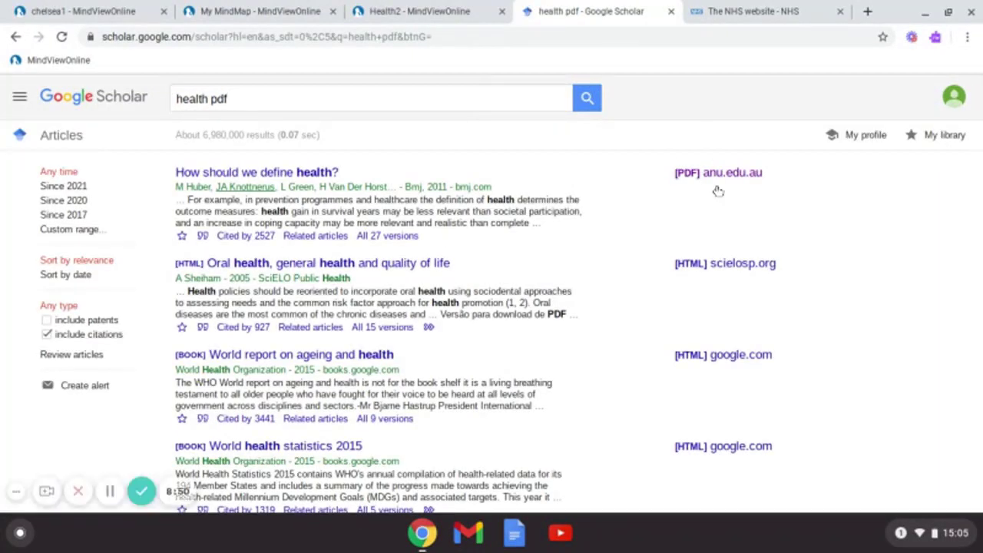
pyautogui.click(721, 177)
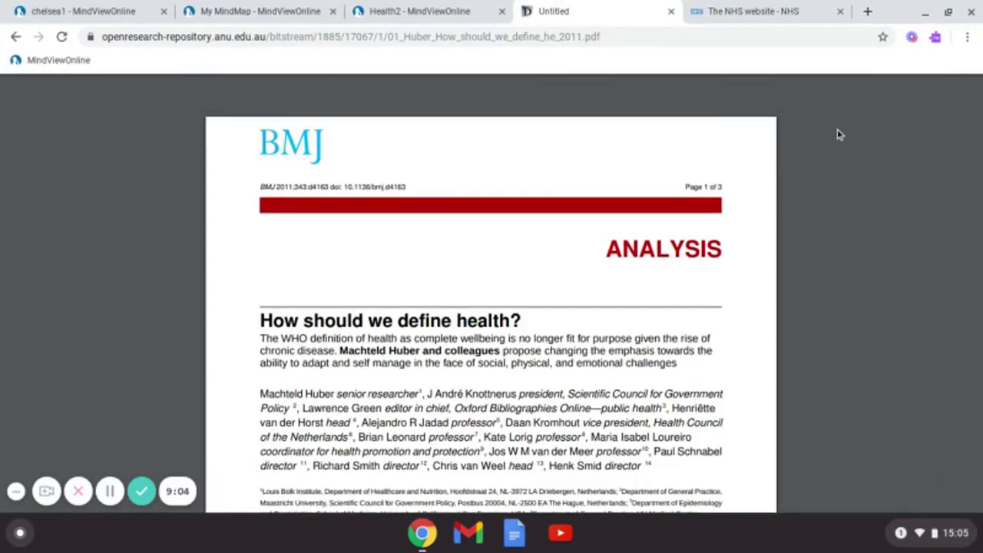
# Step: Save the "How should we define health?" PDF to the Downloads folder under its suggested file name and dismiss the download notification
pyautogui.click(914, 92)
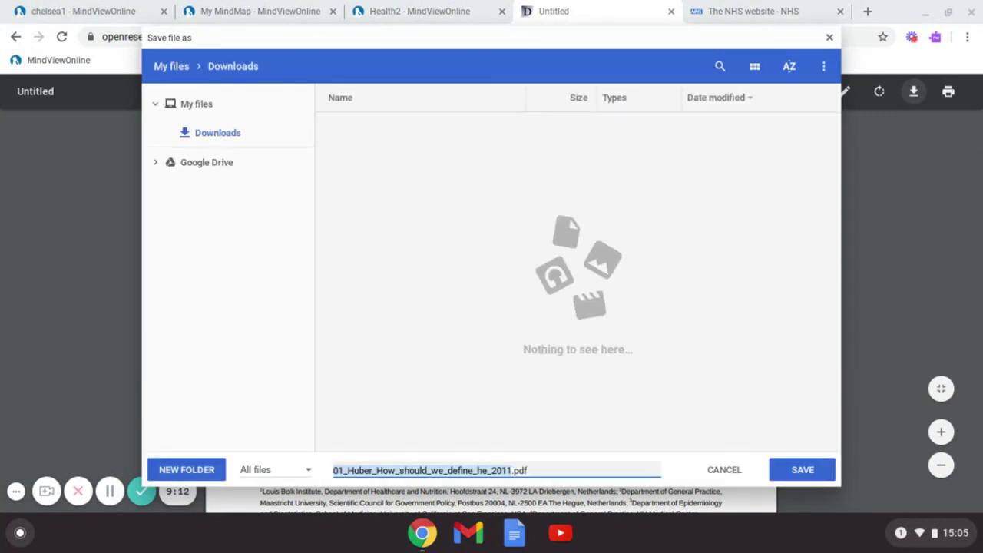
pyautogui.click(215, 135)
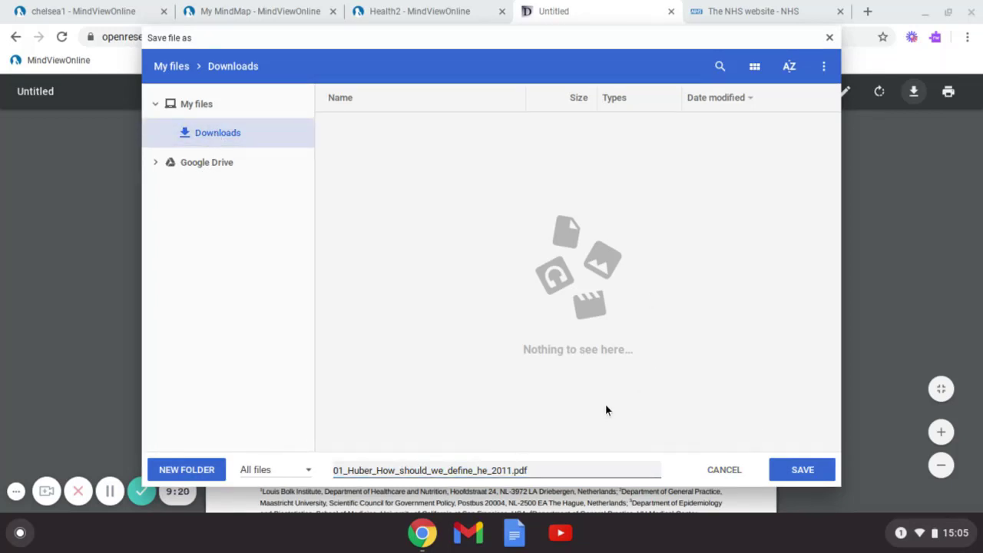
pyautogui.click(803, 470)
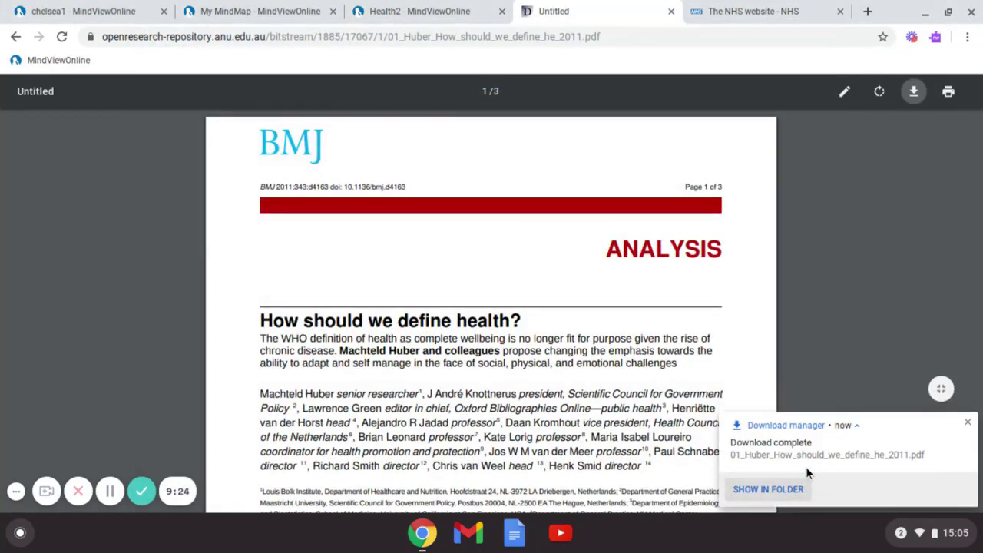
pyautogui.click(967, 423)
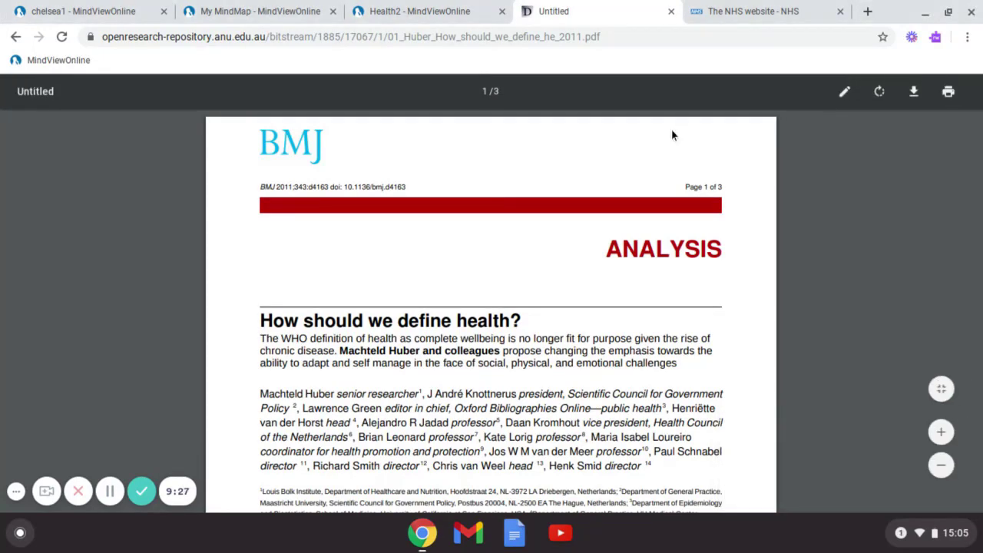
# Step: Attach the downloaded "How should we define health?" PDF from the local drive to the cardio sub-branch in the Health2 map
pyautogui.click(381, 12)
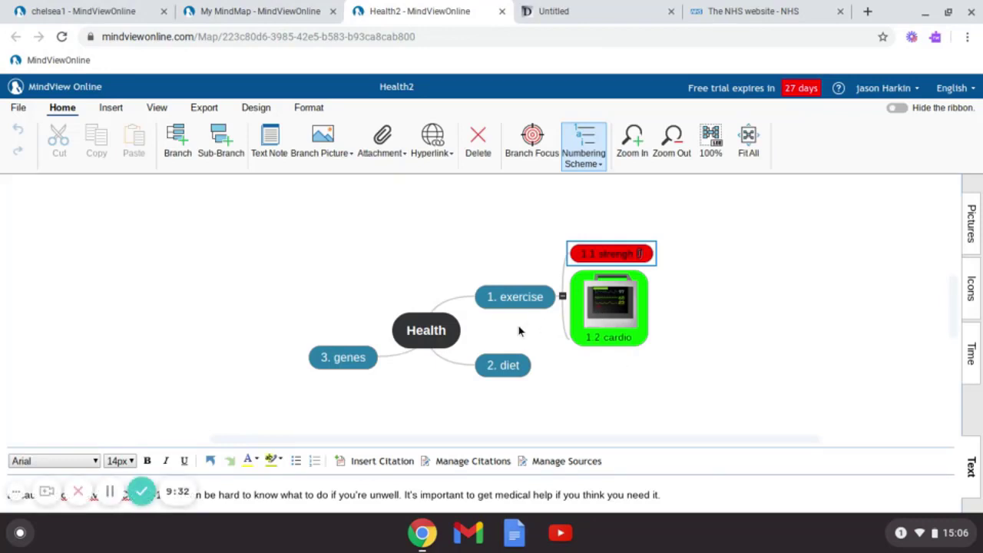
pyautogui.keyDown('ctrl'); pyautogui.click(620, 335); pyautogui.keyUp('ctrl')
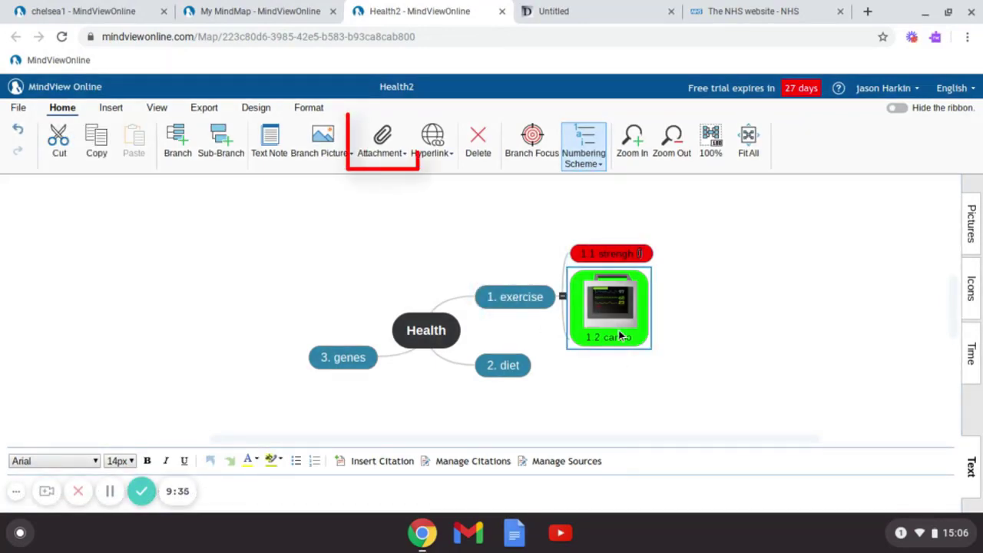
pyautogui.click(382, 138)
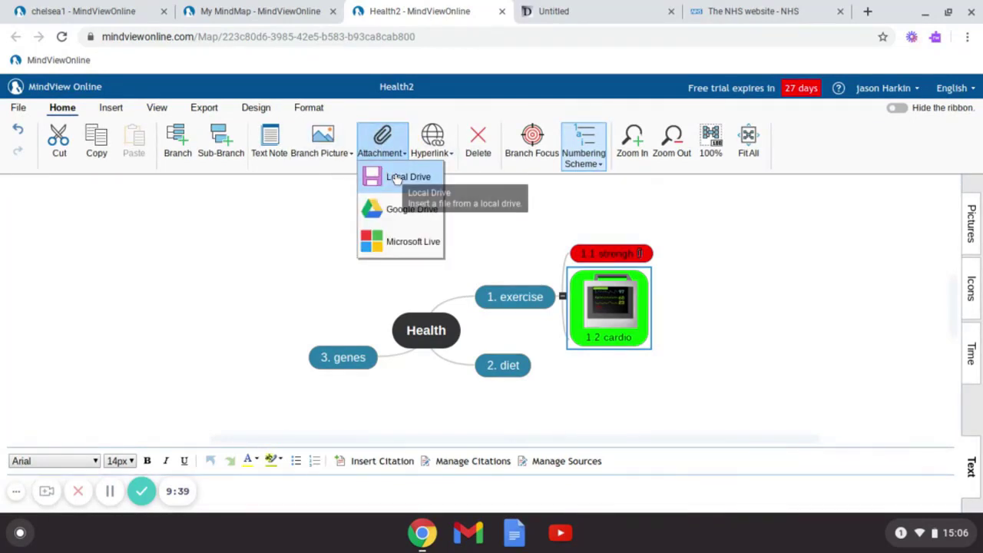
pyautogui.click(397, 179)
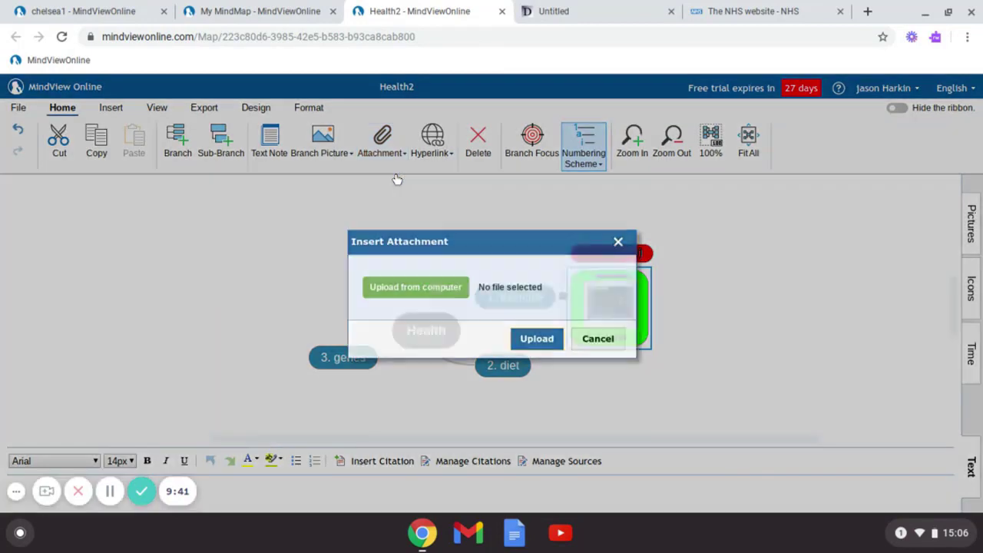
pyautogui.click(440, 289)
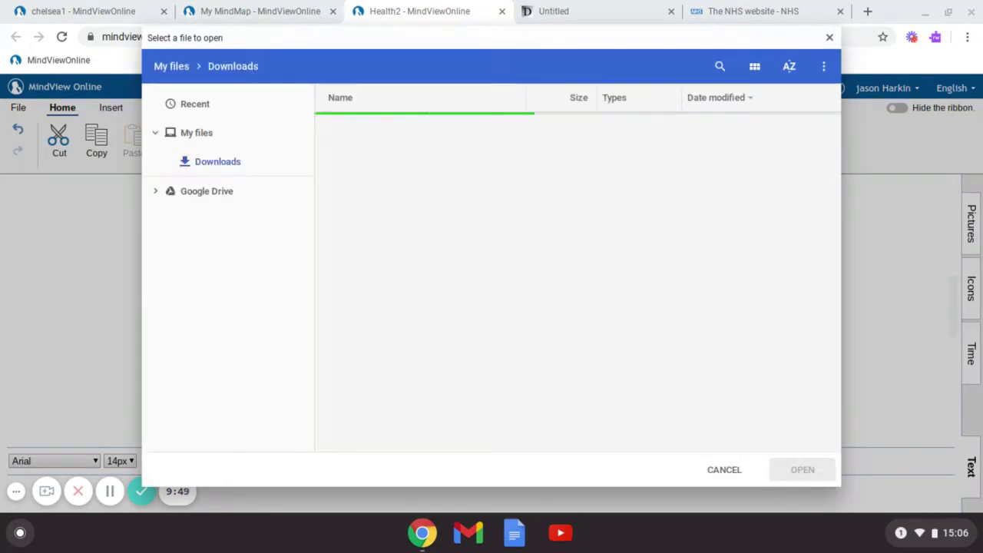
pyautogui.click(419, 129)
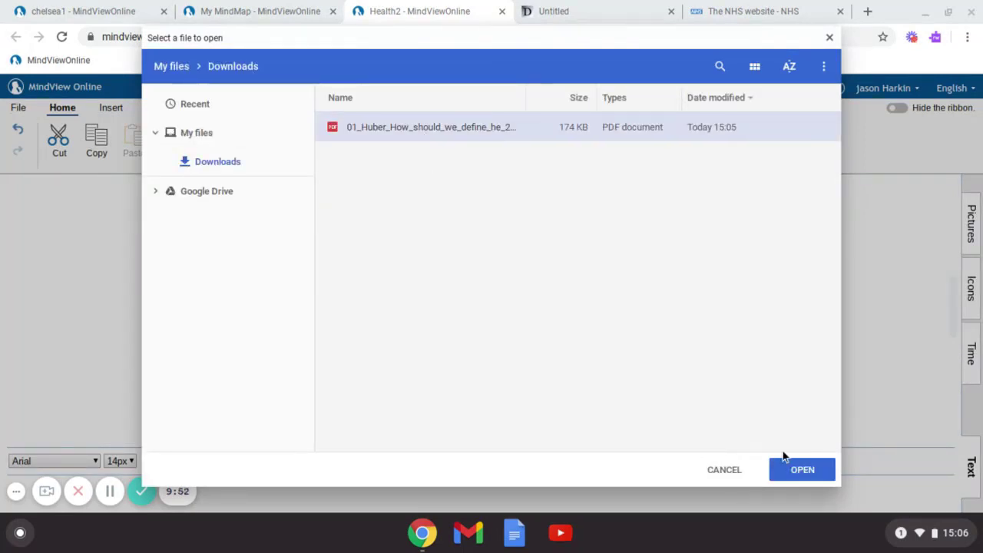
pyautogui.click(797, 465)
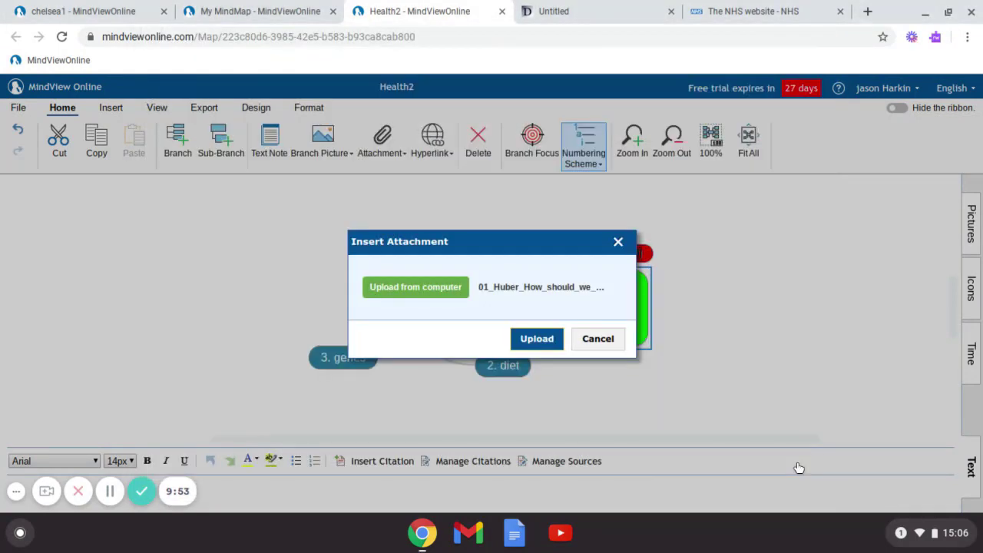
pyautogui.click(537, 339)
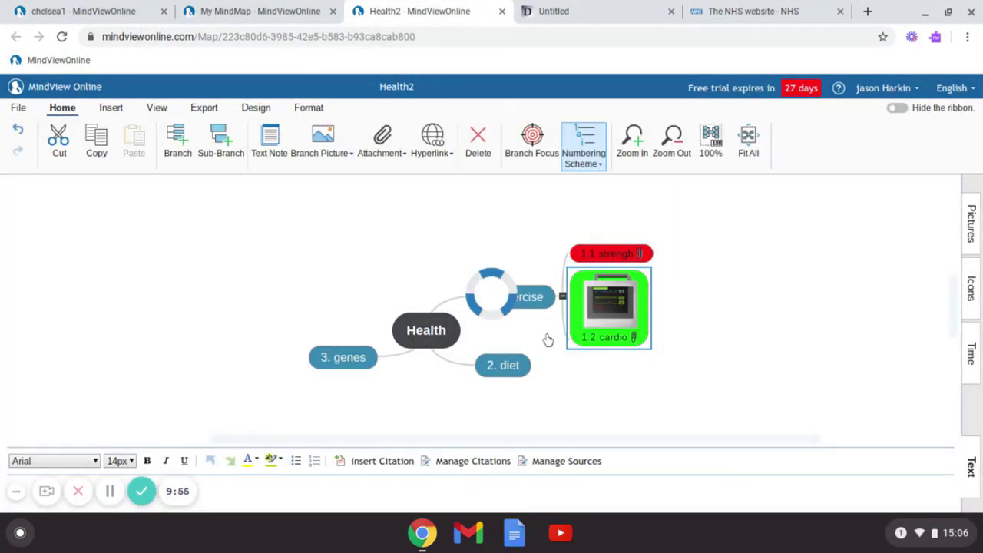
# Step: Open the PDF attached to the cardio sub-branch to check it, and return to the Health2 map
pyautogui.click(634, 338)
pyautogui.click(666, 349)
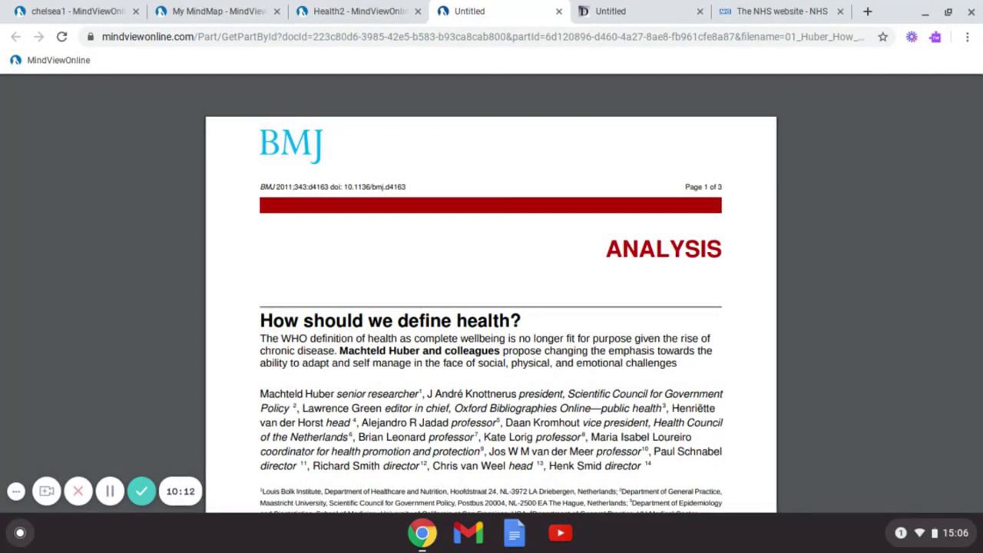
pyautogui.click(333, 5)
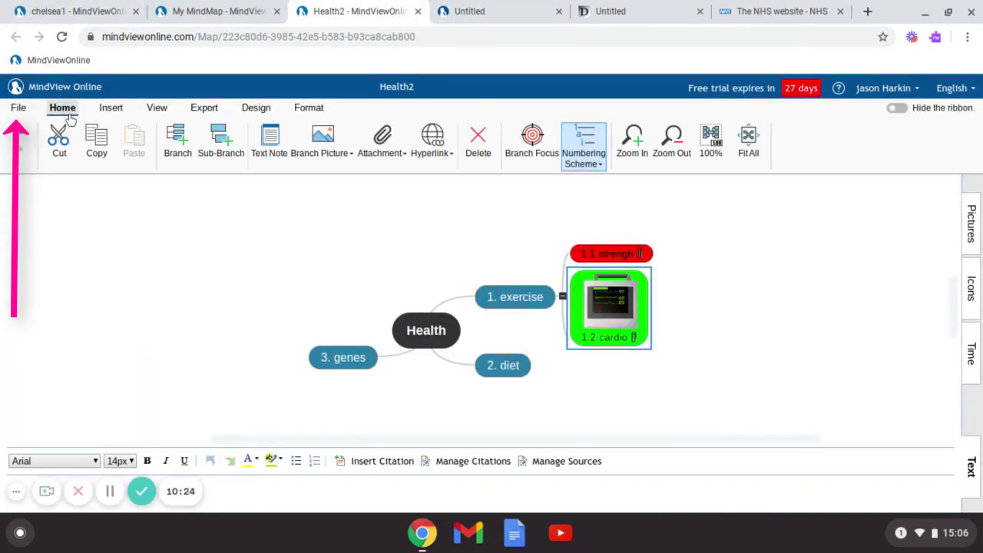
# Step: Start a Microsoft Word export of the Health2 map and choose the Harvard Style template
pyautogui.click(17, 109)
pyautogui.click(90, 285)
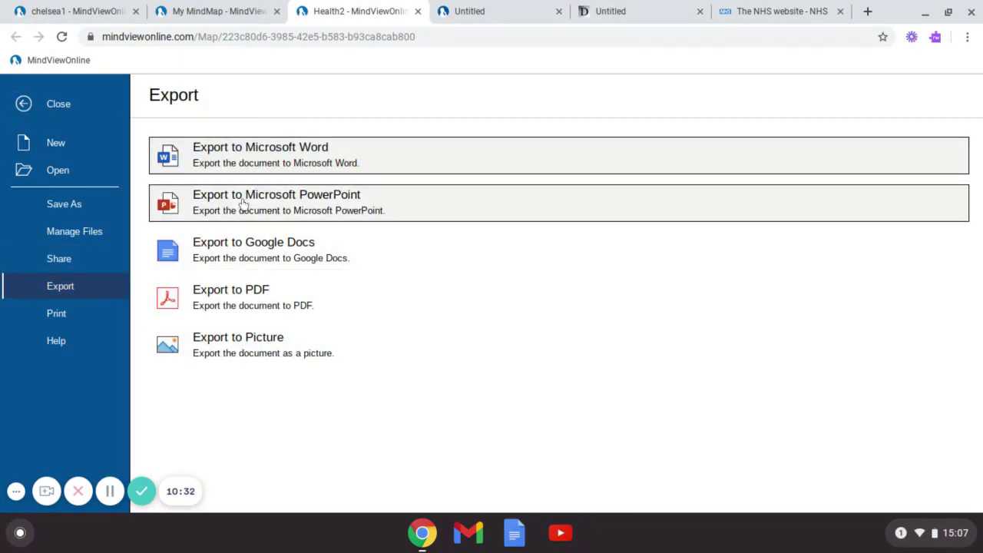
pyautogui.click(246, 165)
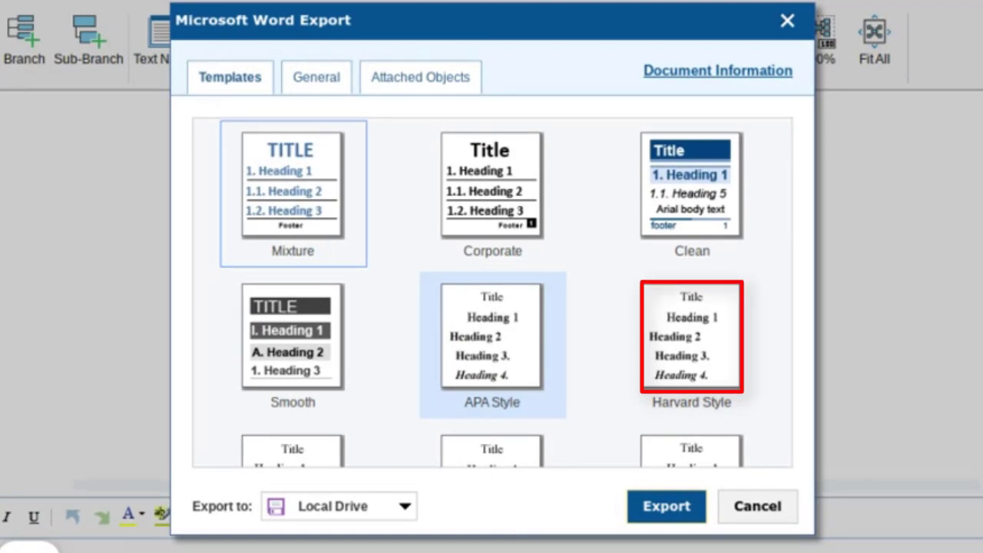
pyautogui.click(682, 358)
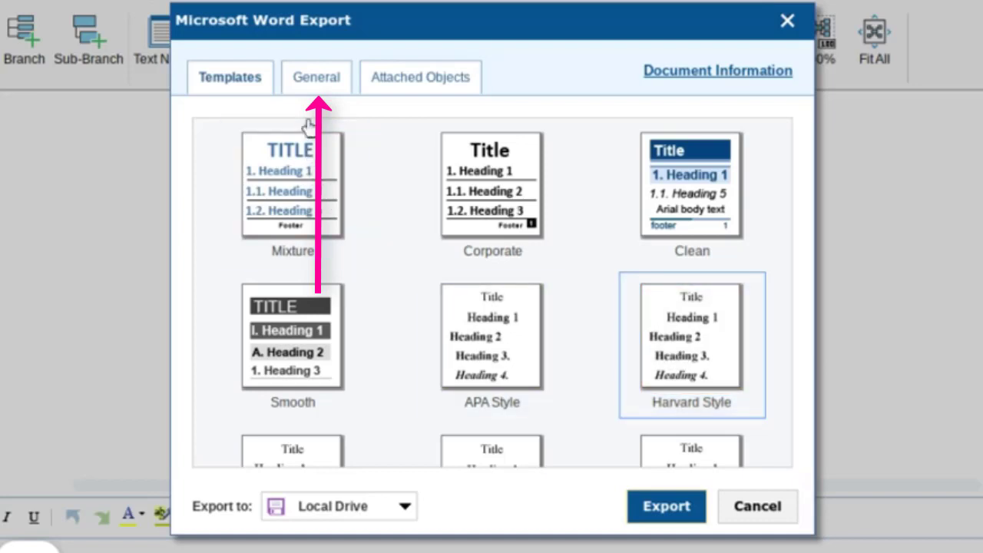
# Step: Exclude the bibliography, include the map image, and export the Word document to the local drive
pyautogui.click(318, 82)
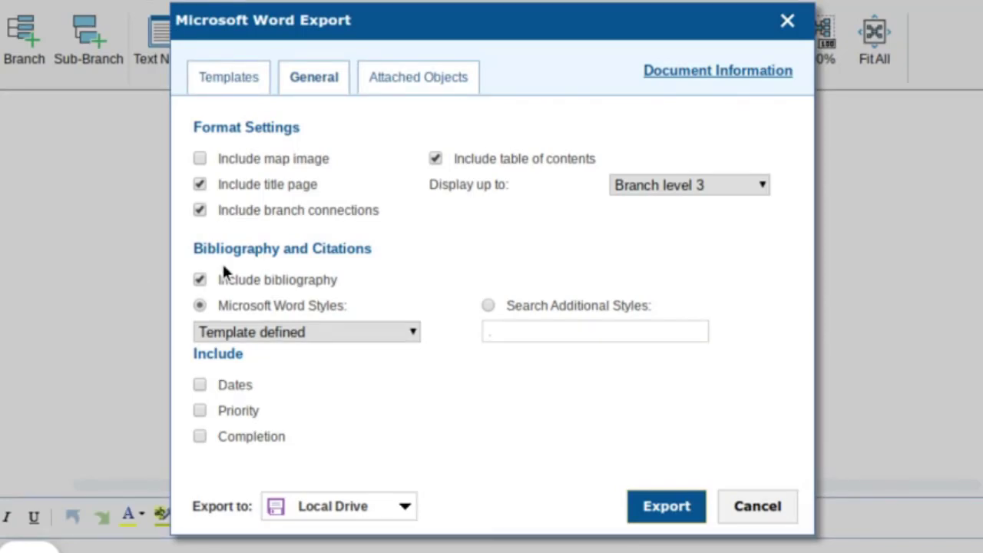
pyautogui.click(200, 281)
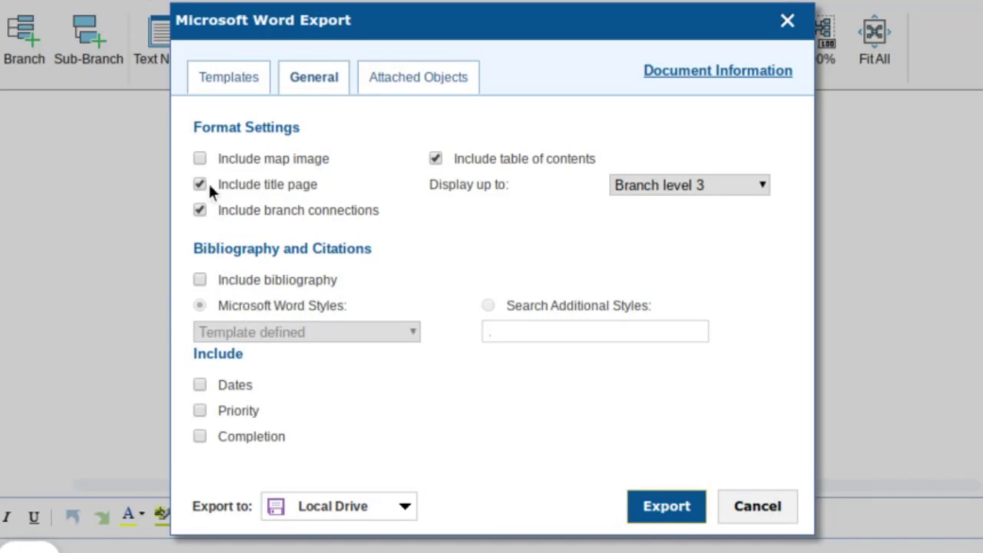
pyautogui.click(201, 160)
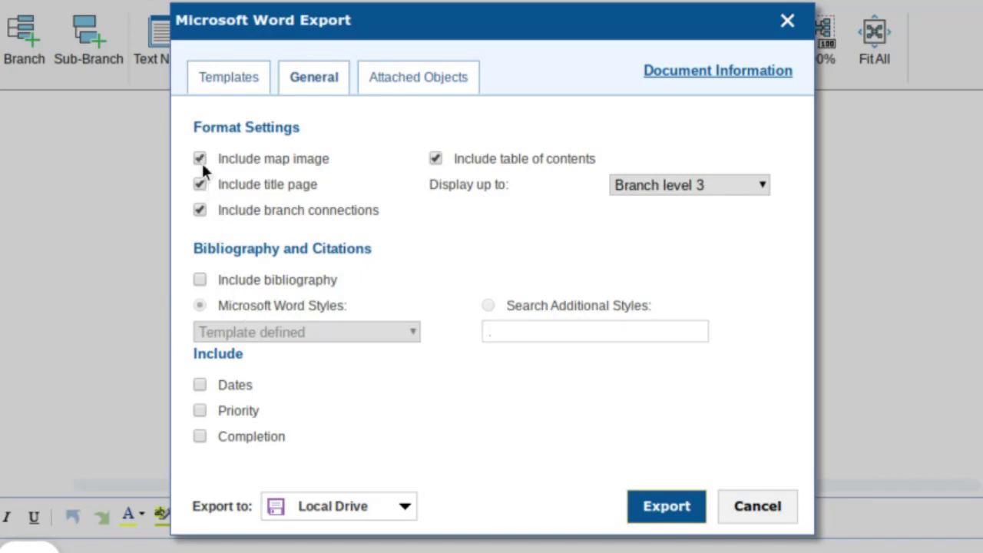
pyautogui.click(681, 506)
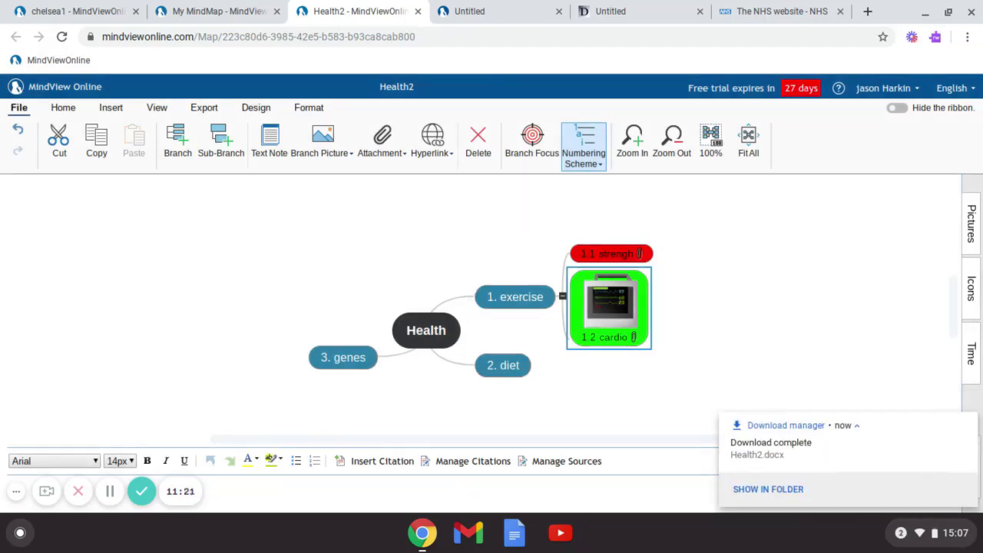
# Step: Open the exported Health2.docx from the Downloads folder and check its title page and map image page
pyautogui.click(765, 489)
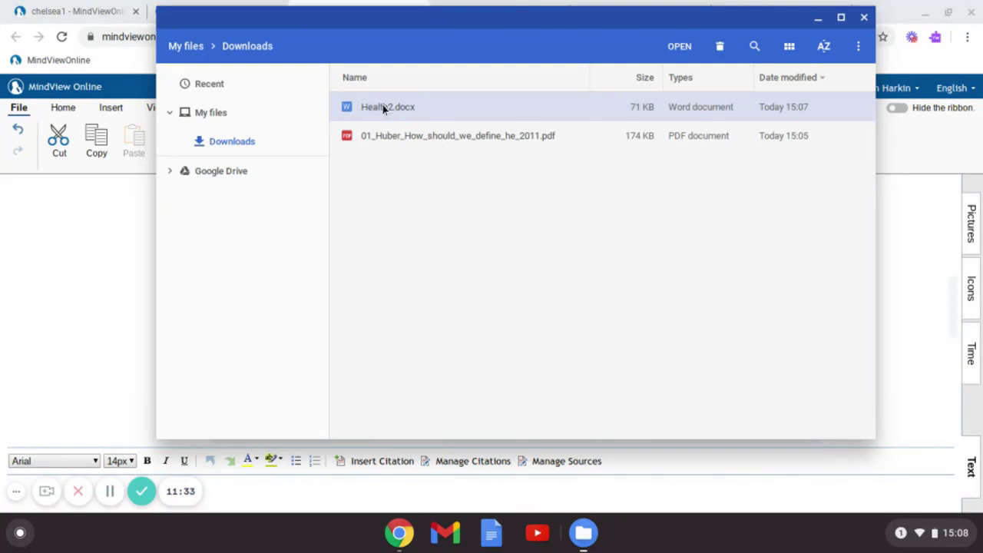
pyautogui.doubleClick(382, 108)
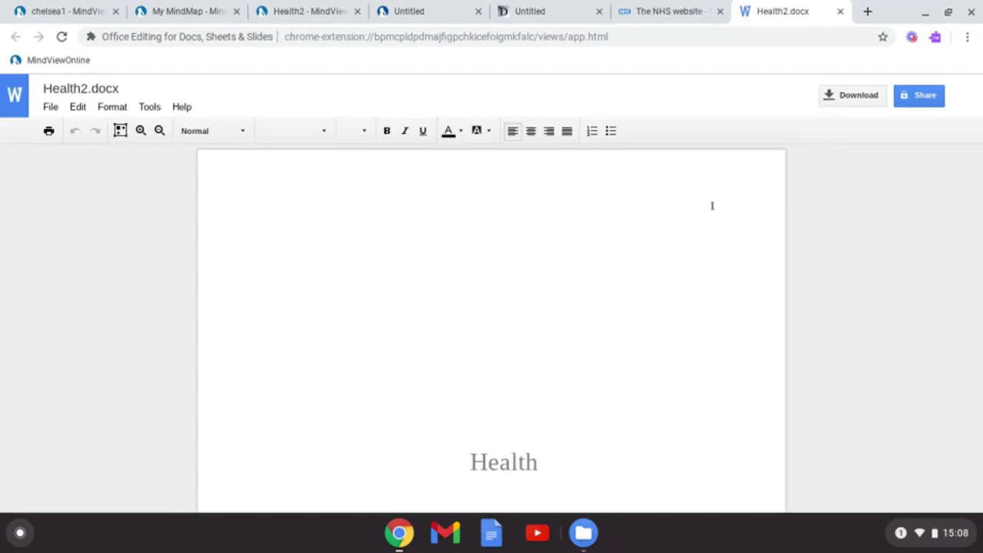
pyautogui.scroll(-4, 528, 287)
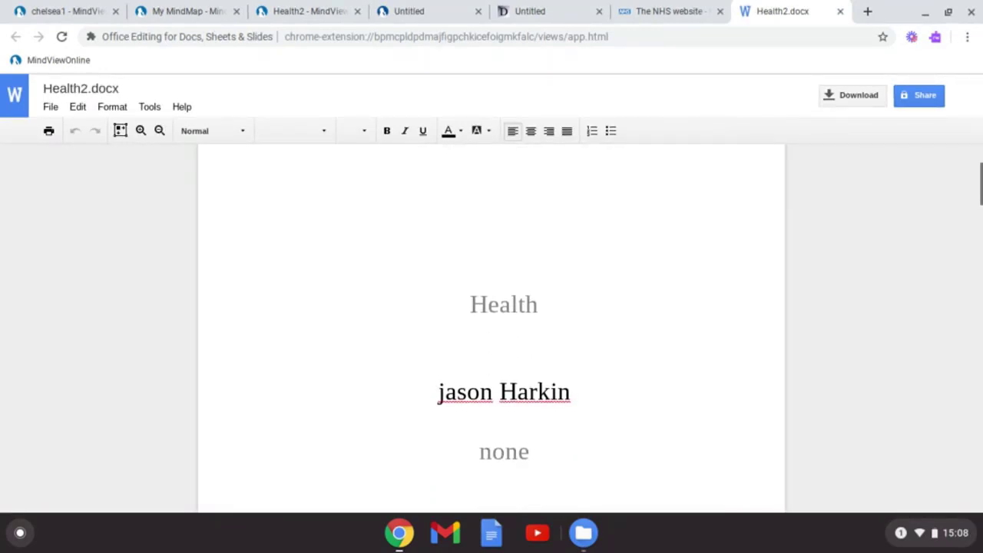
pyautogui.scroll(-10, 529, 286)
pyautogui.scroll(-2, 529, 286)
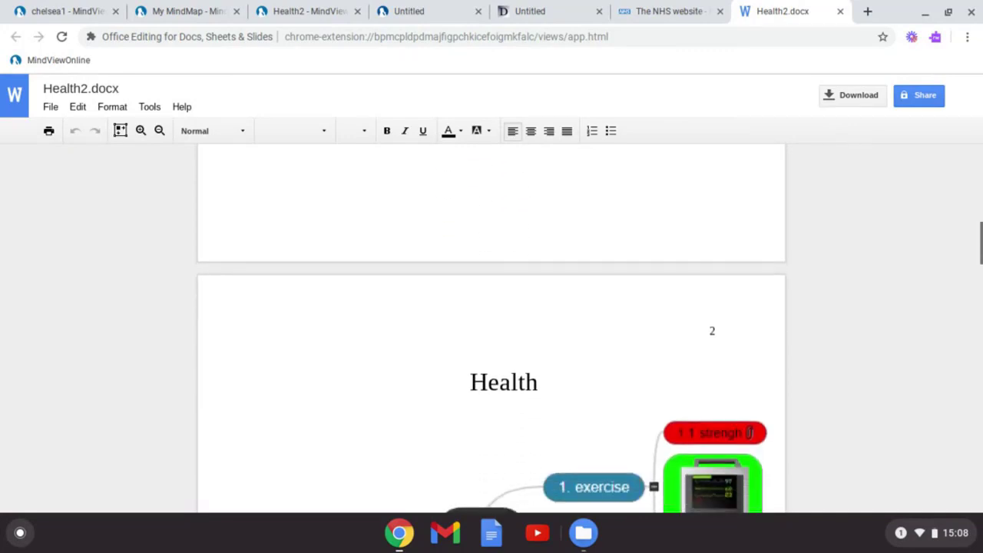
pyautogui.scroll(10, 529, 286)
pyautogui.scroll(-10, 528, 287)
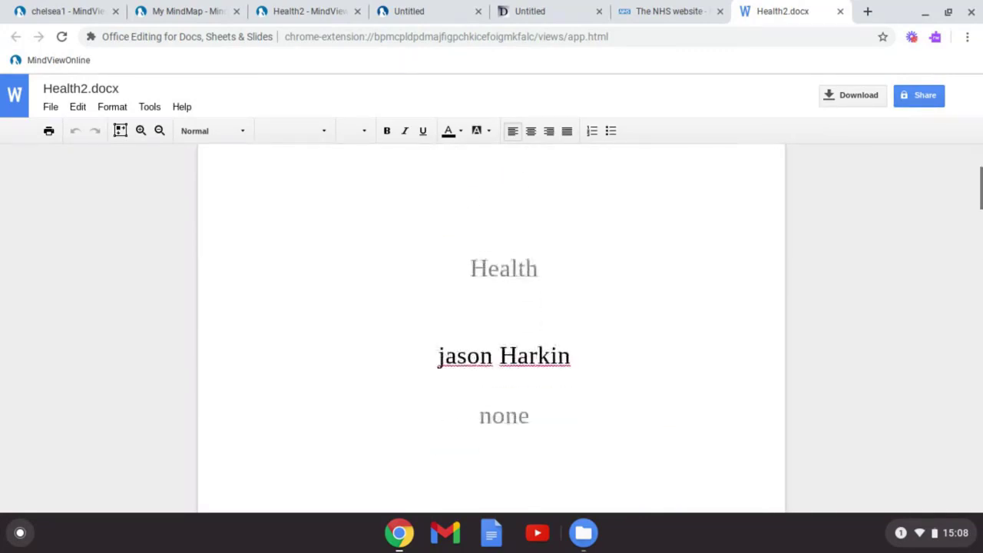
pyautogui.scroll(-4, 492, 322)
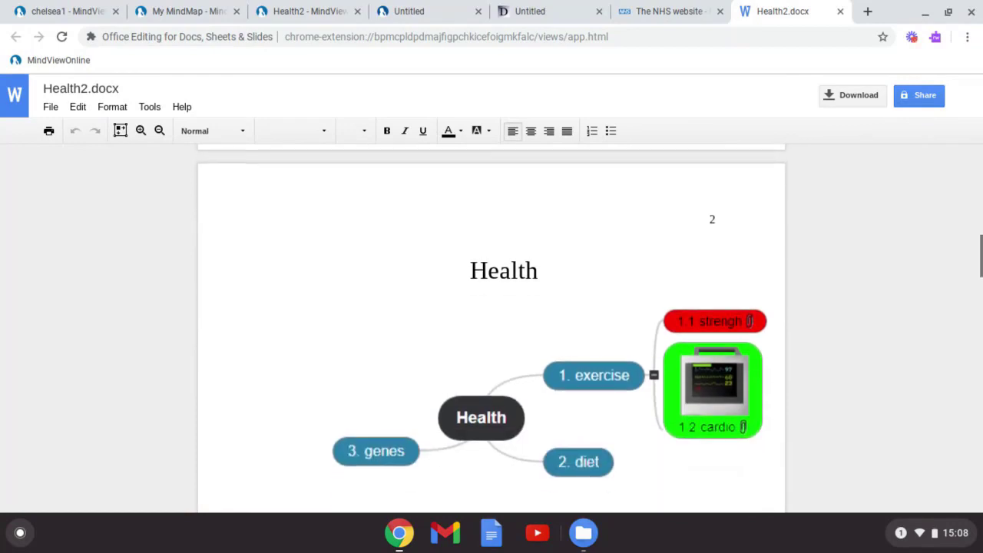
# Step: Examine the exercise section of Health2.docx, including the strengh notes, the NHS link and the cardio picture
pyautogui.scroll(-8, 491, 322)
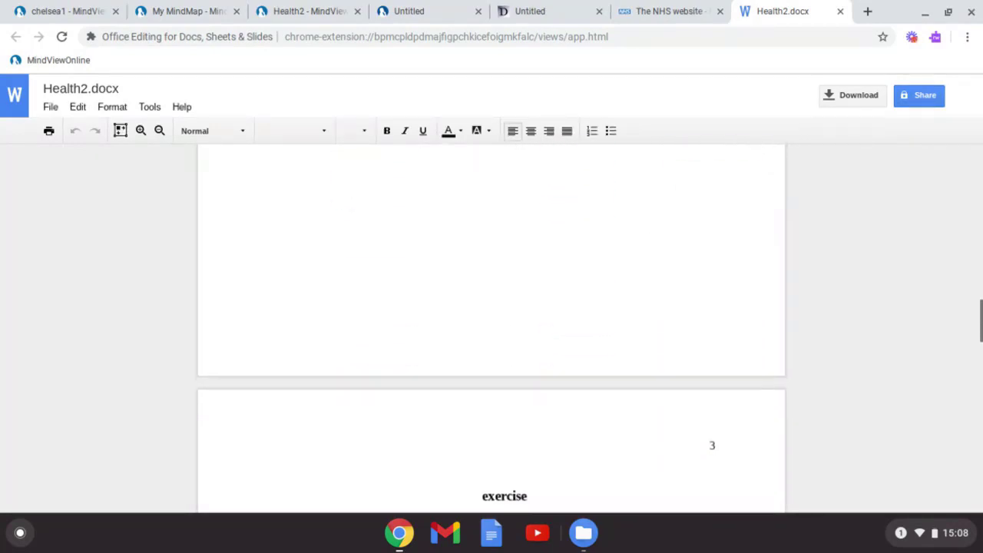
pyautogui.scroll(-1, 492, 322)
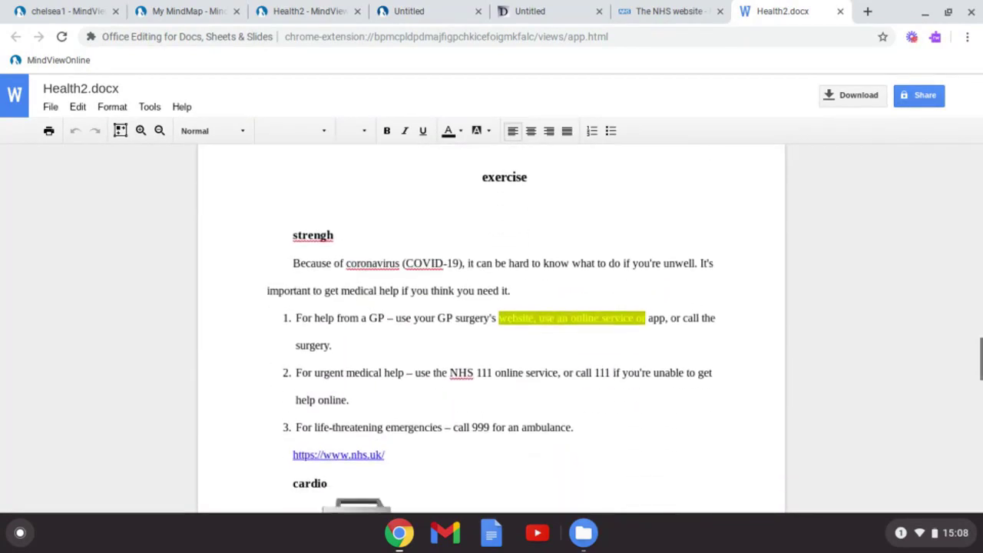
pyautogui.scroll(-2, 491, 323)
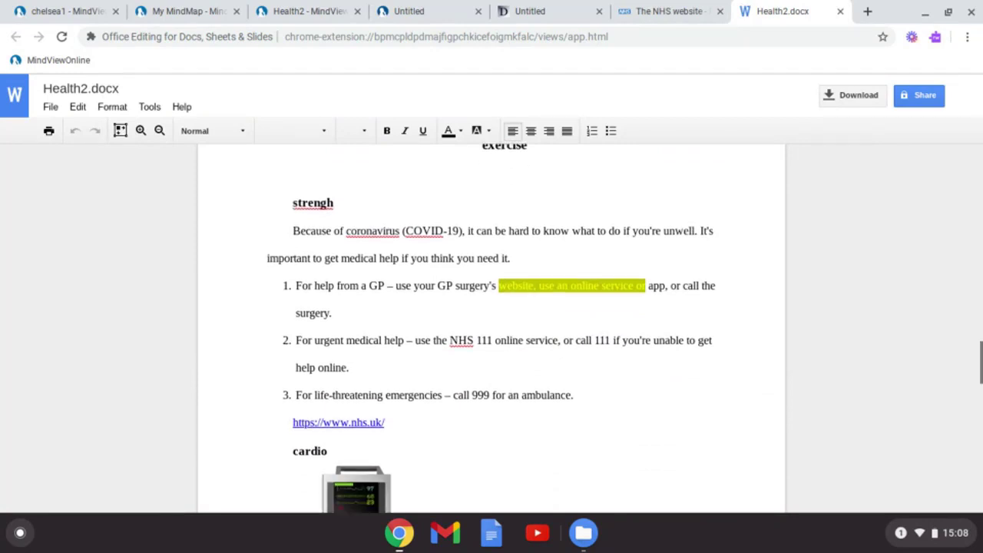
pyautogui.scroll(1, 345, 390)
pyautogui.click(345, 390)
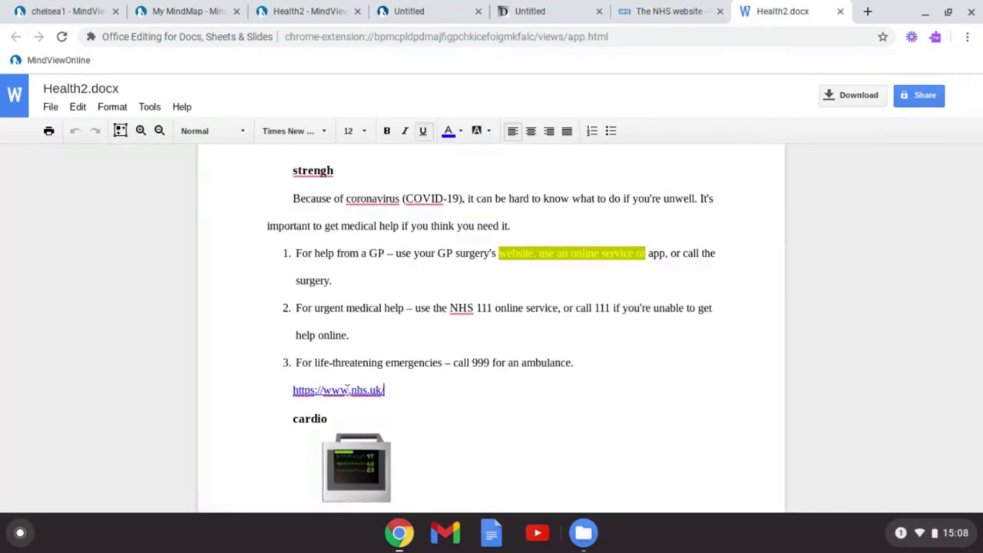
pyautogui.scroll(1, 455, 407)
pyautogui.scroll(1, 454, 407)
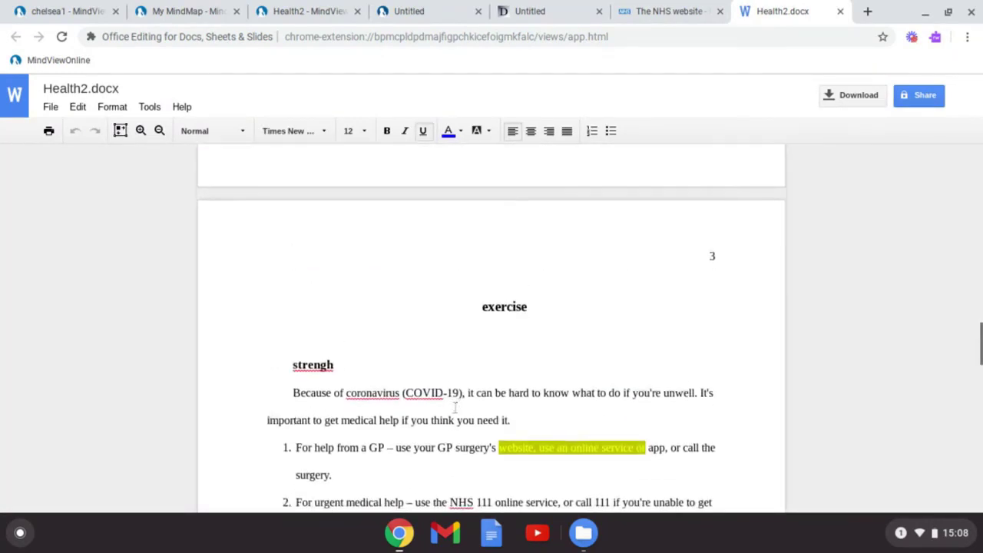
pyautogui.scroll(-15, 454, 407)
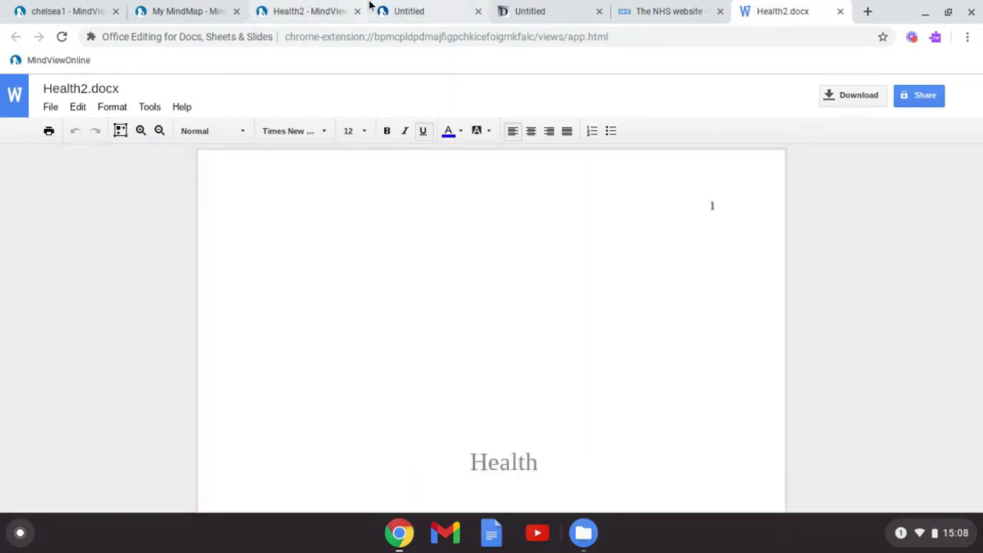
# Step: Return to the Health2 map in MindView Online and export it to Google Docs with the Harvard Style template
pyautogui.click(307, 9)
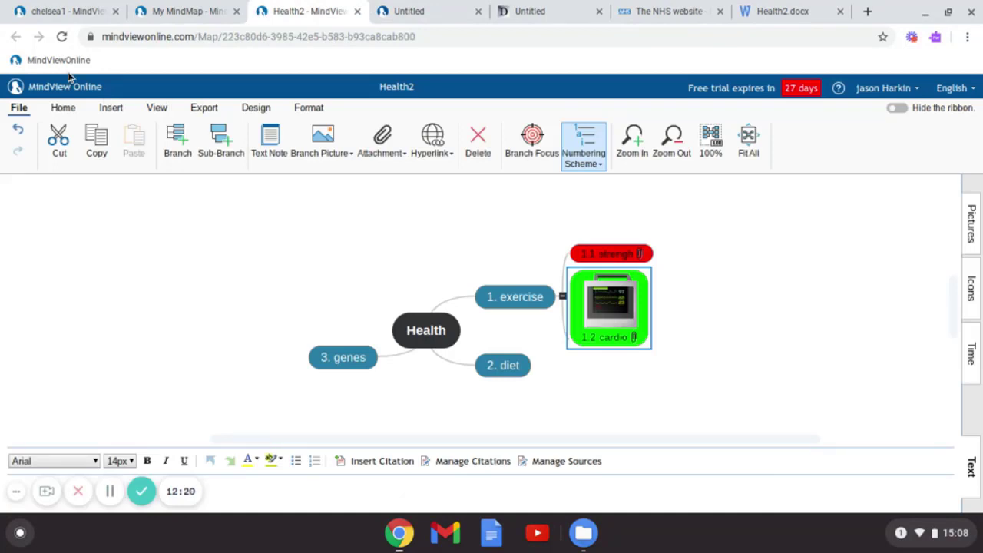
pyautogui.click(20, 108)
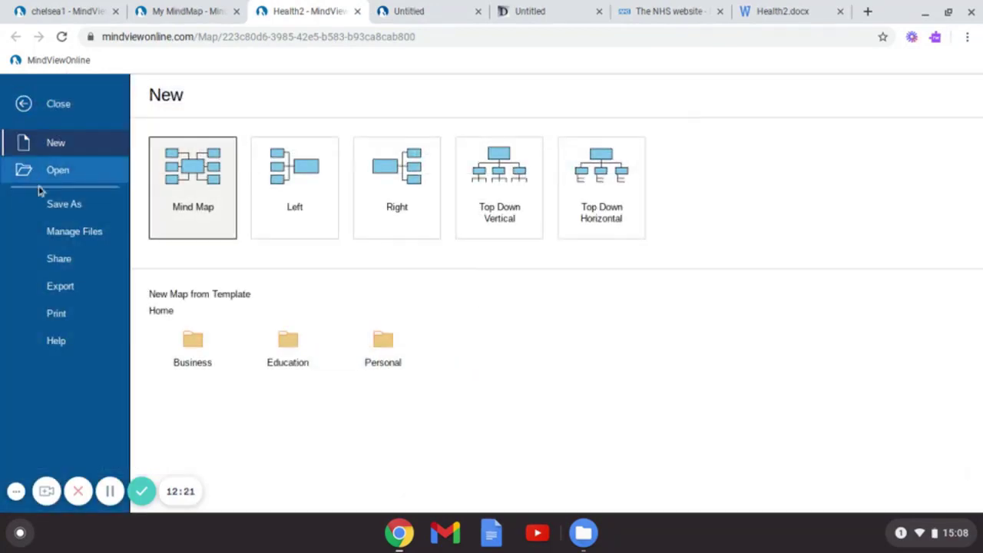
pyautogui.click(86, 289)
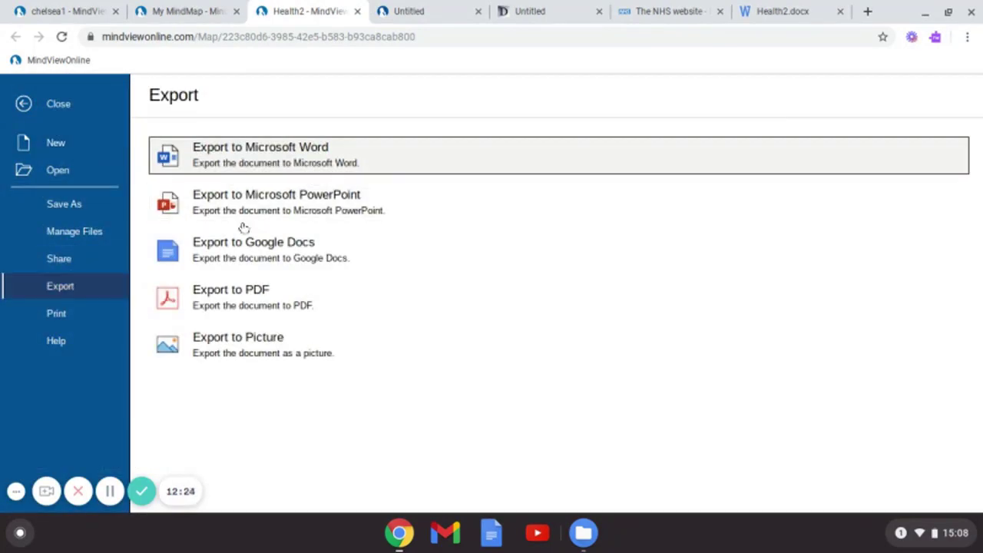
pyautogui.click(243, 256)
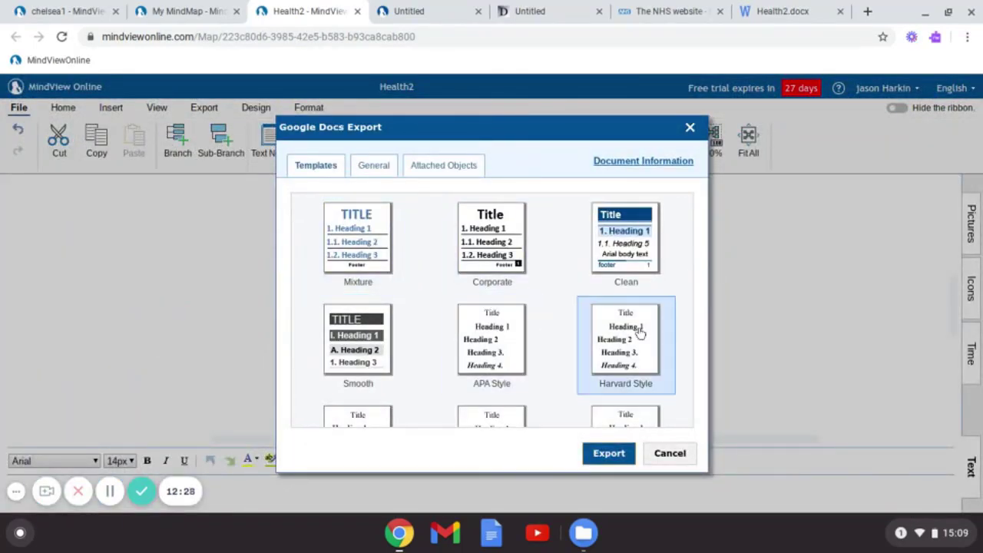
pyautogui.click(627, 461)
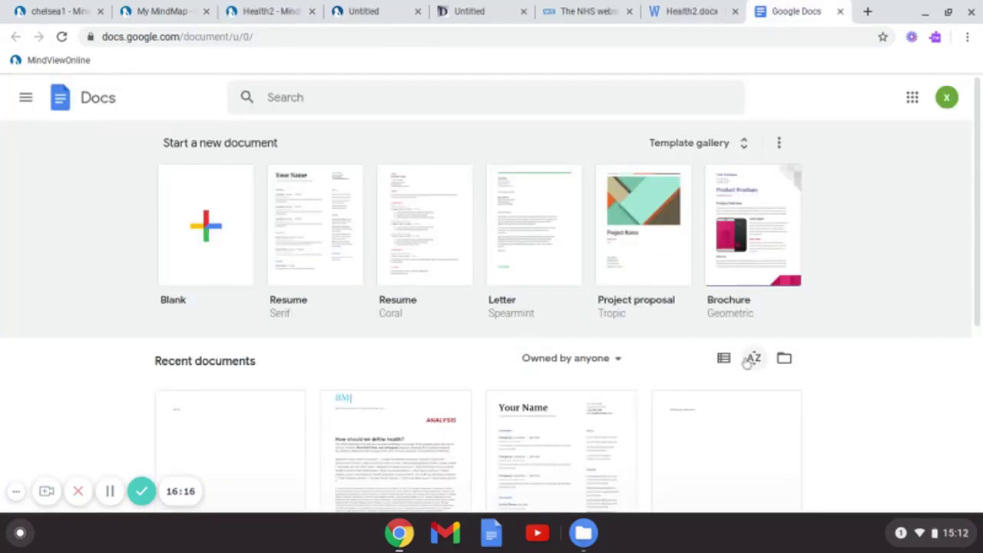
# Step: Browse the My Drive files in Google Docs, and close the file picker without opening a document
pyautogui.click(783, 359)
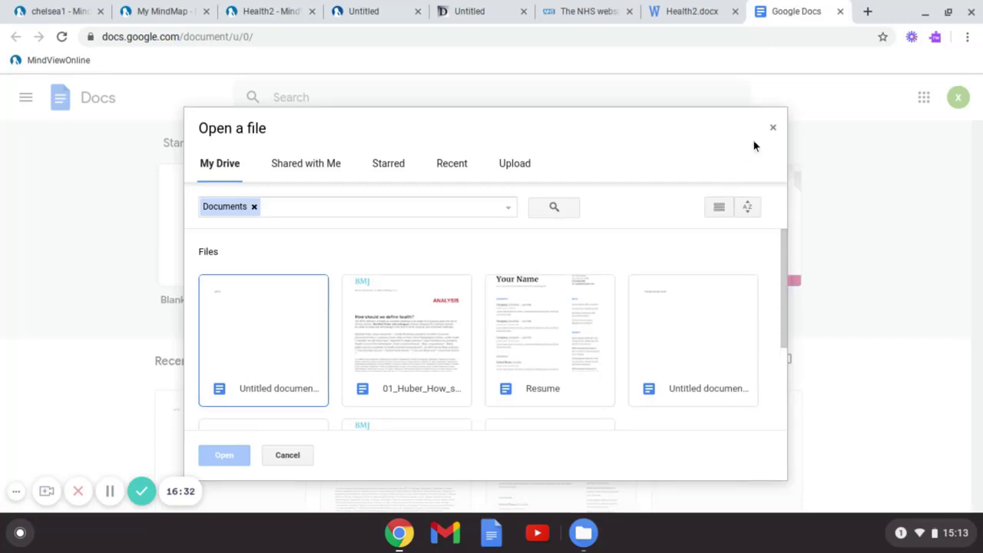
pyautogui.click(774, 129)
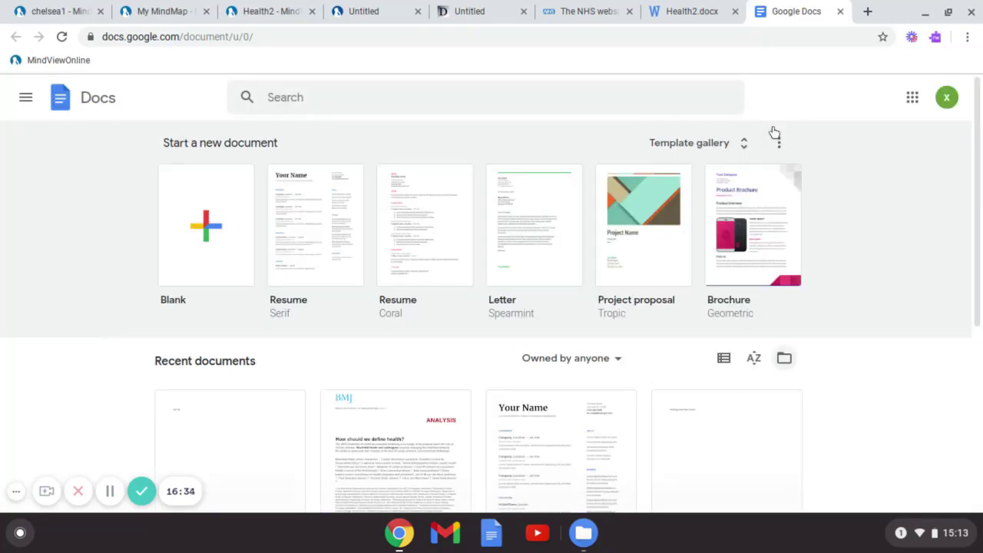